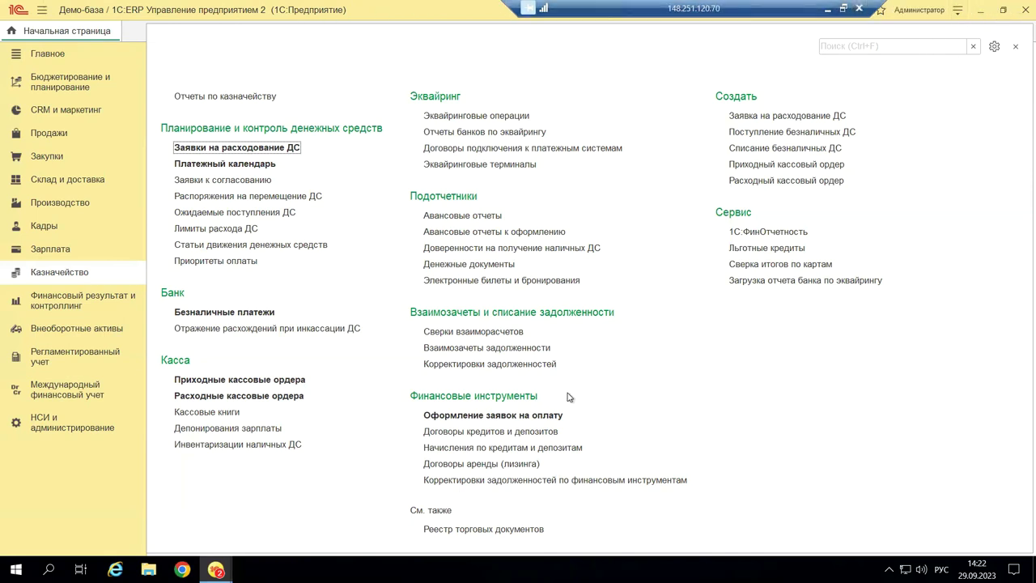
- Switch to 1С:Документооборот and close all open lists, settings and documents, discarding the changes to the stairwell repair contract
{"action": "mouse_move", "coordinate": [215, 568]}
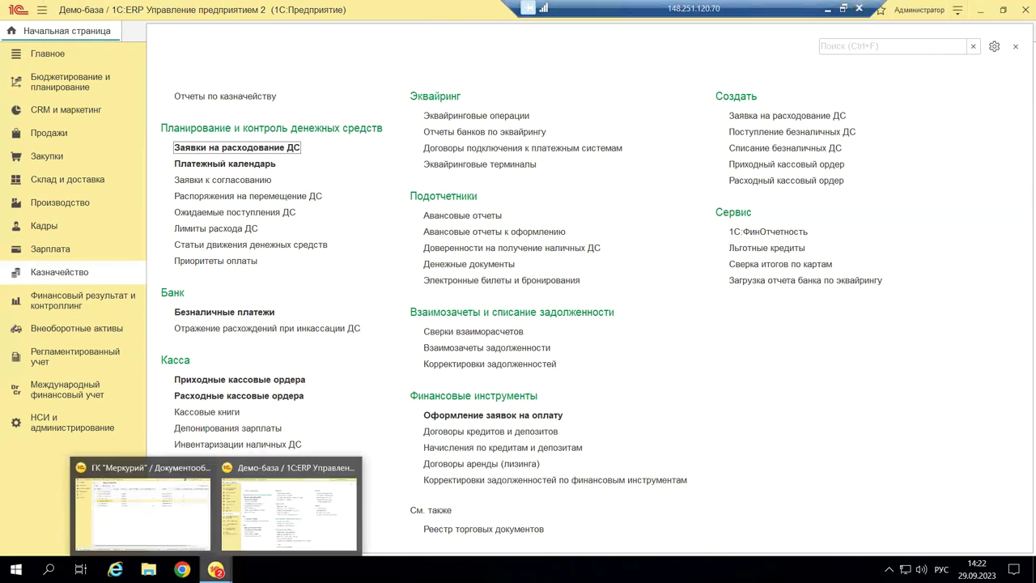
{"action": "left_click", "coordinate": [160, 518]}
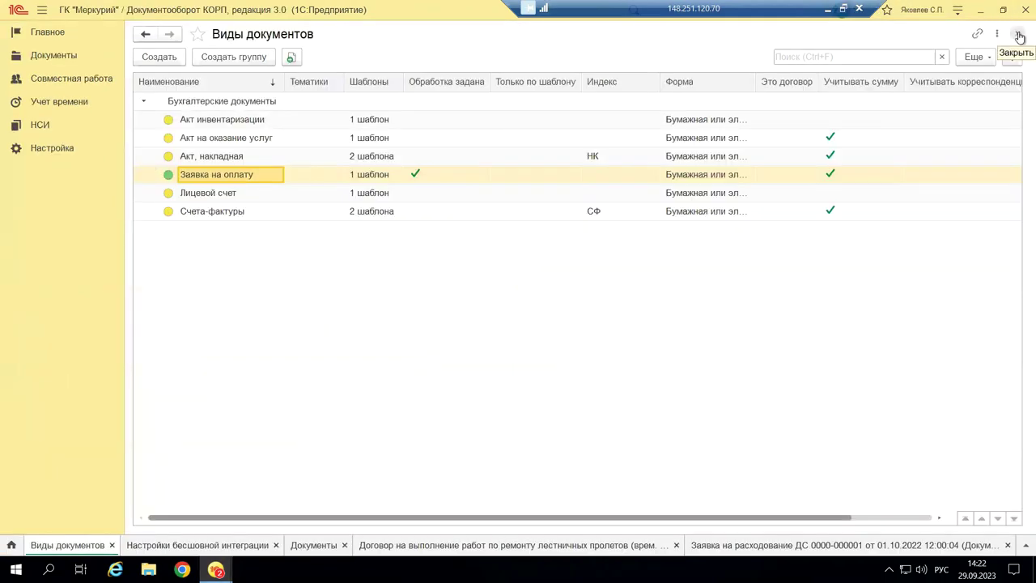
{"action": "left_click", "coordinate": [1019, 36]}
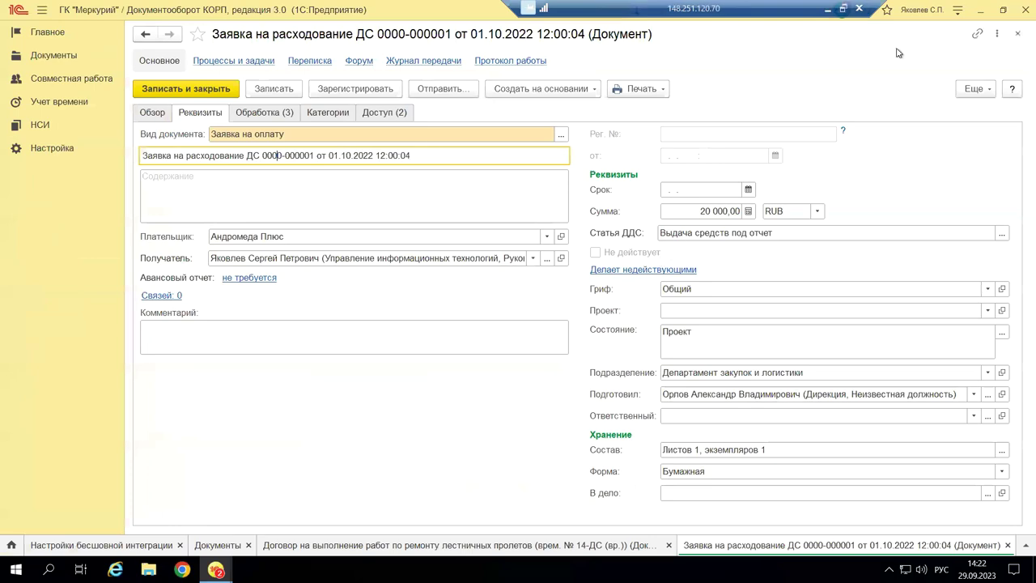
{"action": "left_click", "coordinate": [1017, 33]}
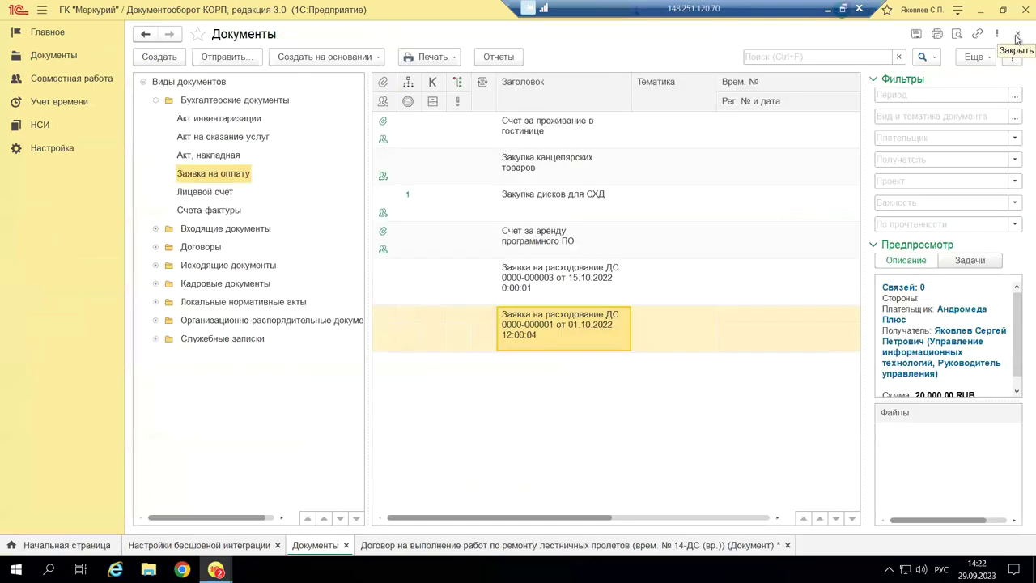
{"action": "left_click", "coordinate": [1018, 36]}
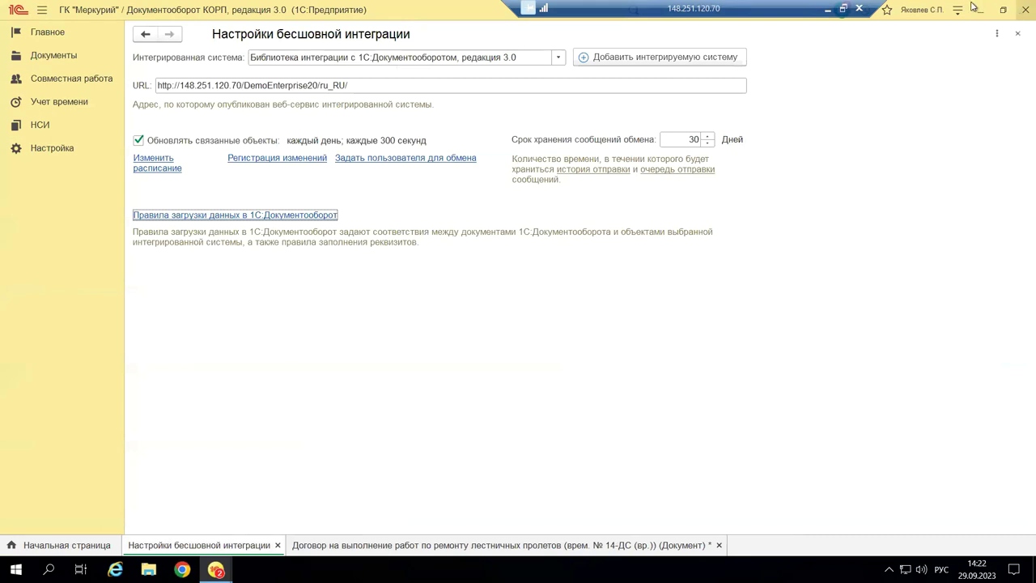
{"action": "left_click", "coordinate": [1018, 37]}
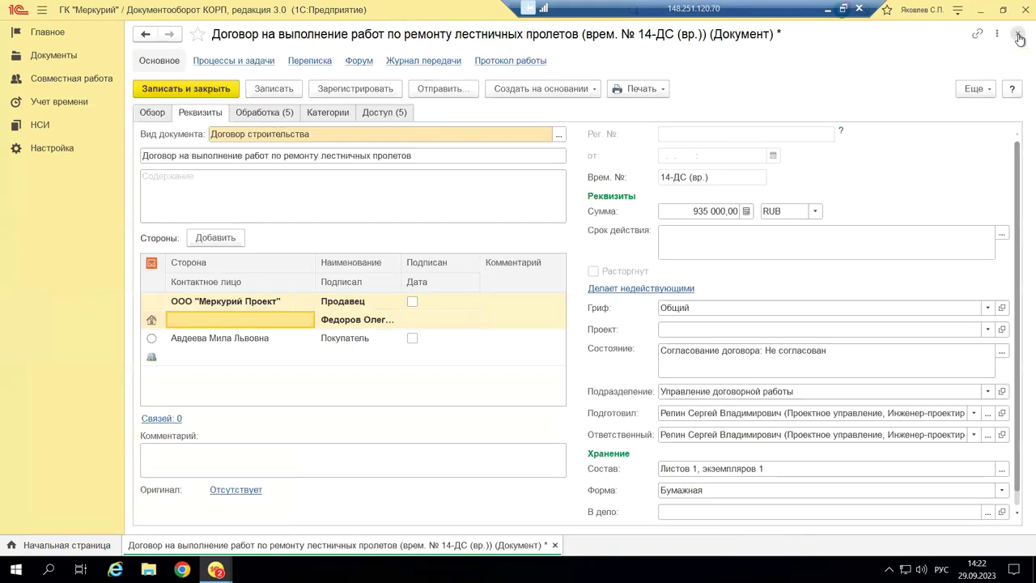
{"action": "left_click", "coordinate": [1018, 37]}
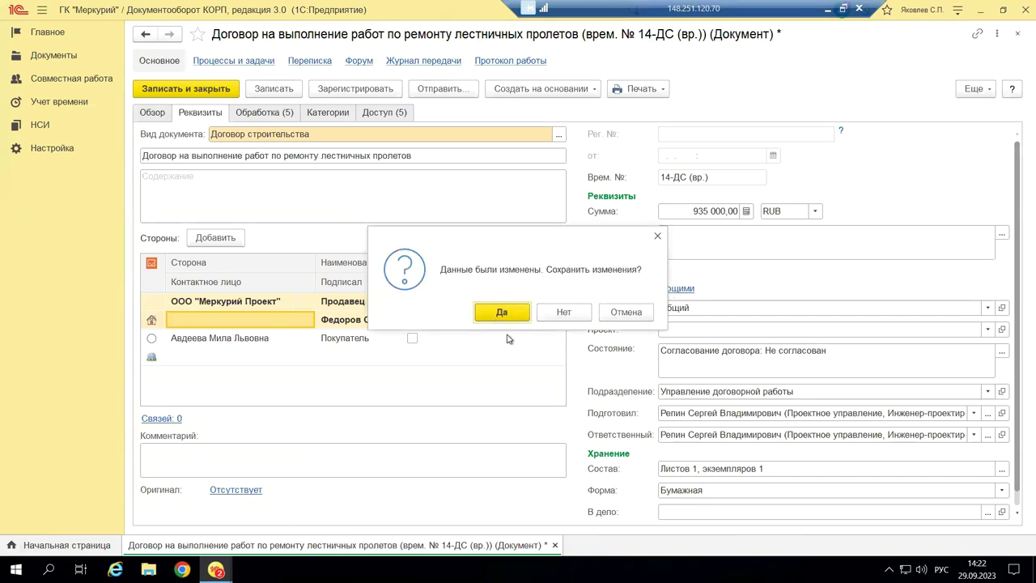
{"action": "left_click", "coordinate": [562, 314]}
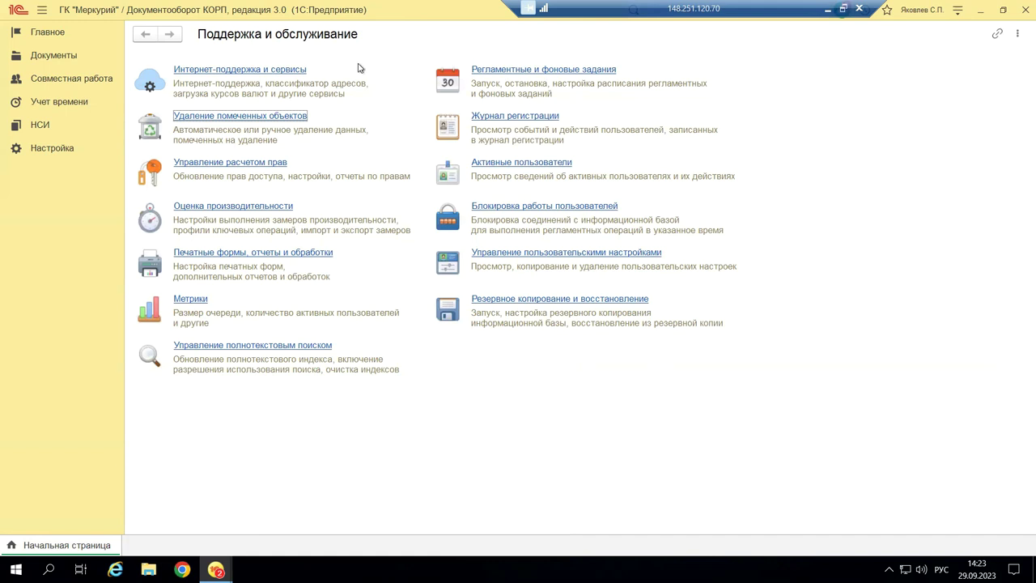
- Open the seamless integration settings and look at the exchange user access dialog, leaving it without changes
{"action": "left_click", "coordinate": [62, 151]}
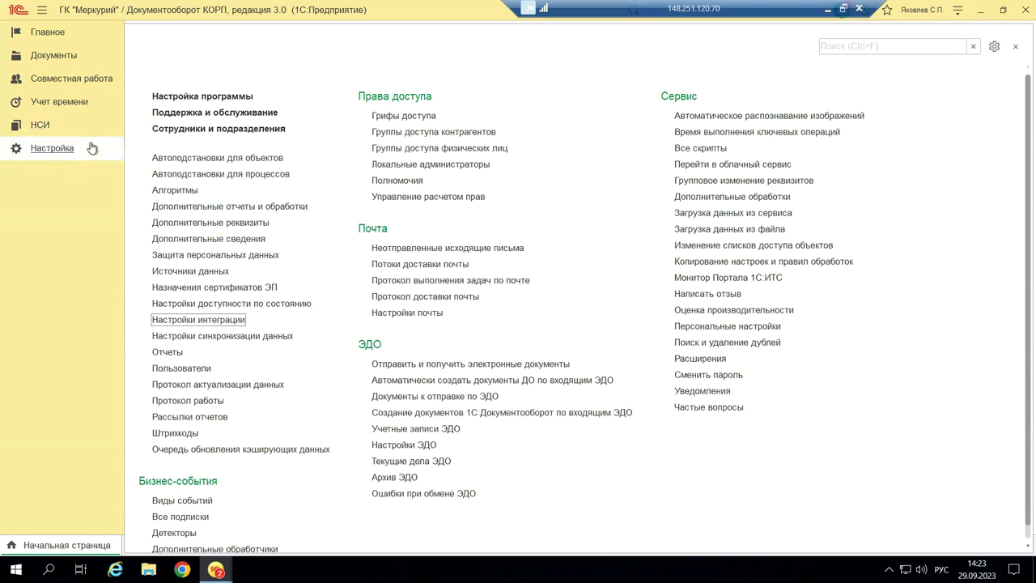
{"action": "left_click", "coordinate": [198, 323]}
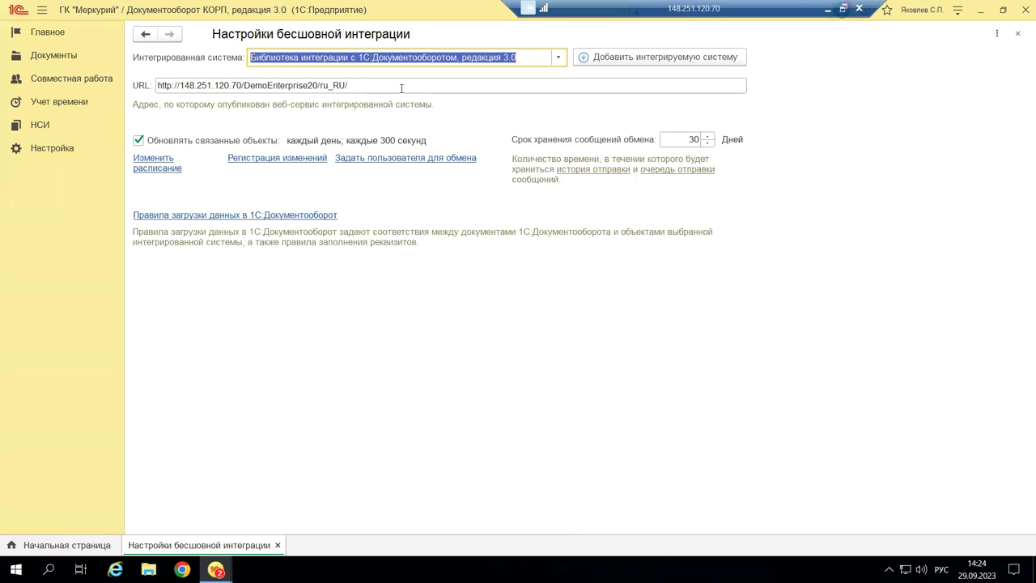
{"action": "left_click", "coordinate": [400, 165]}
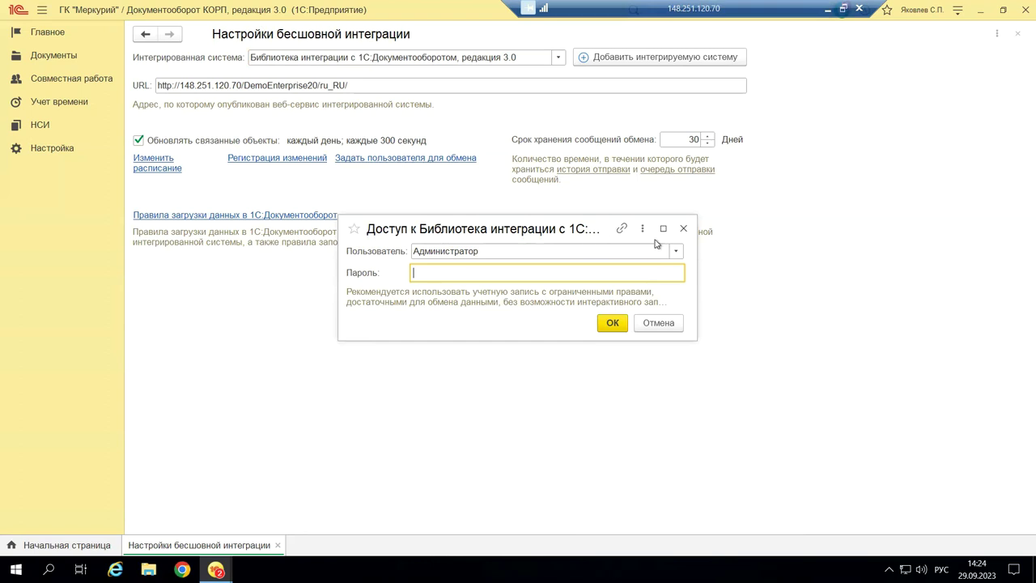
{"action": "left_click", "coordinate": [684, 230]}
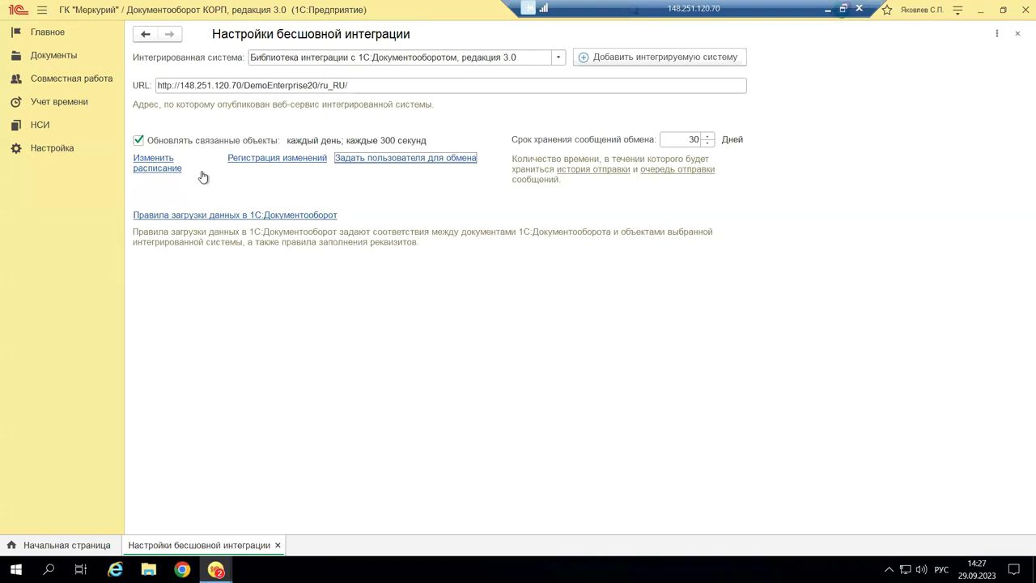
- Open the data loading rule that maps "Заявка на расходование денежных средств" to the document type "Заявка на оплату"
{"action": "left_click", "coordinate": [198, 215]}
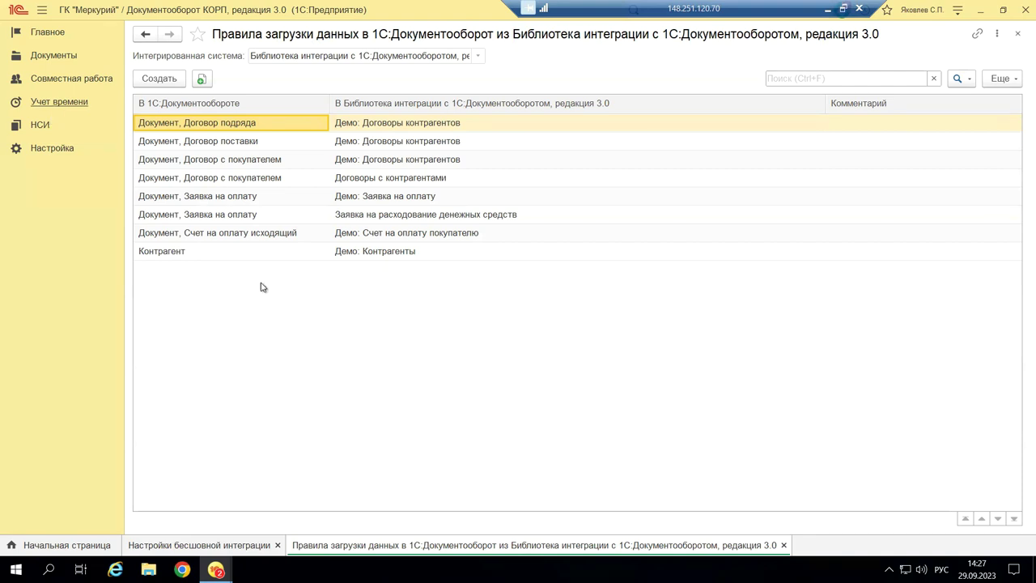
{"action": "left_click", "coordinate": [254, 215]}
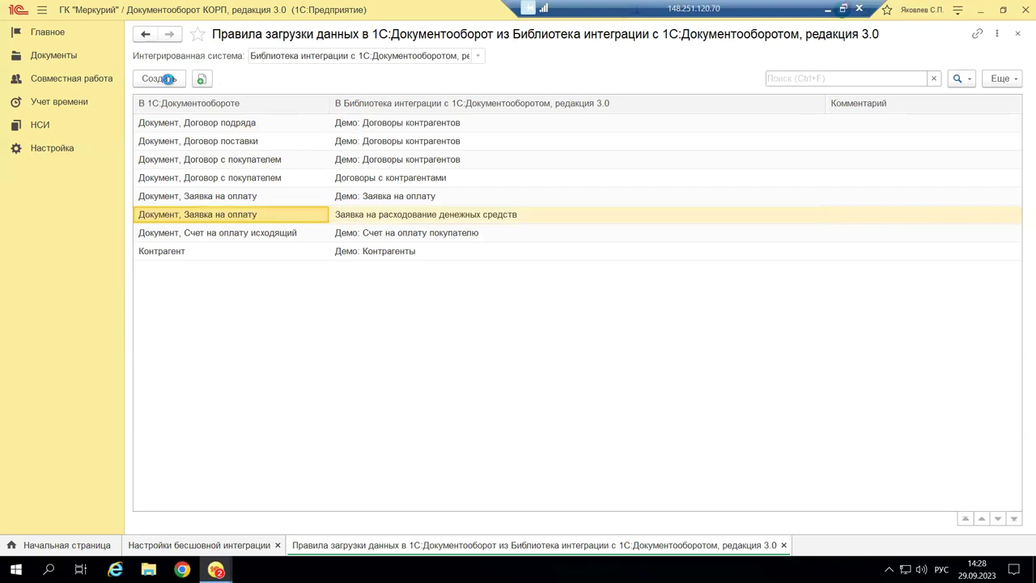
{"action": "left_click", "coordinate": [139, 83]}
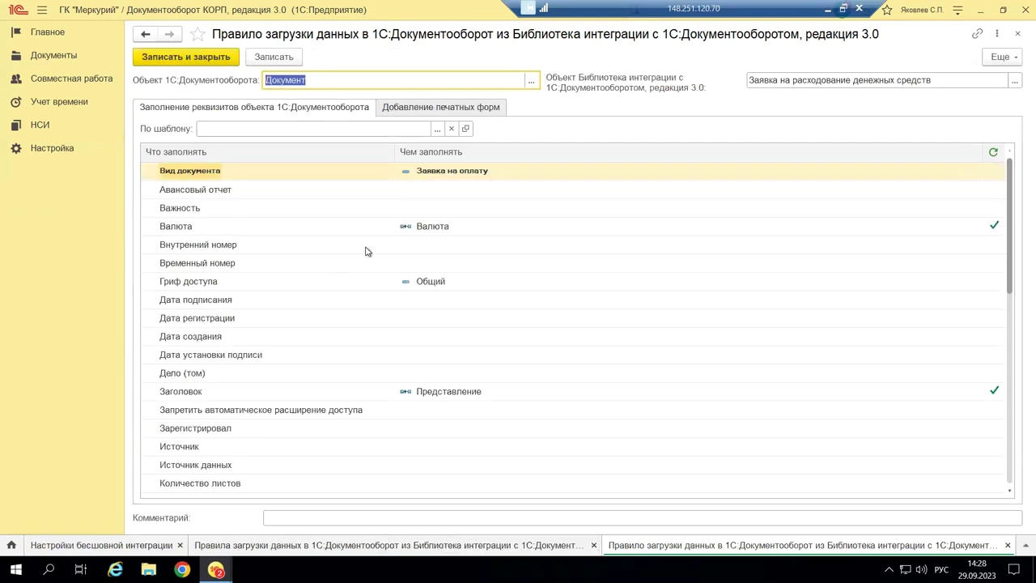
- Review how the rule fills the document attributes, including the expanded "Статьи ДДС" table
{"action": "left_click", "coordinate": [314, 175]}
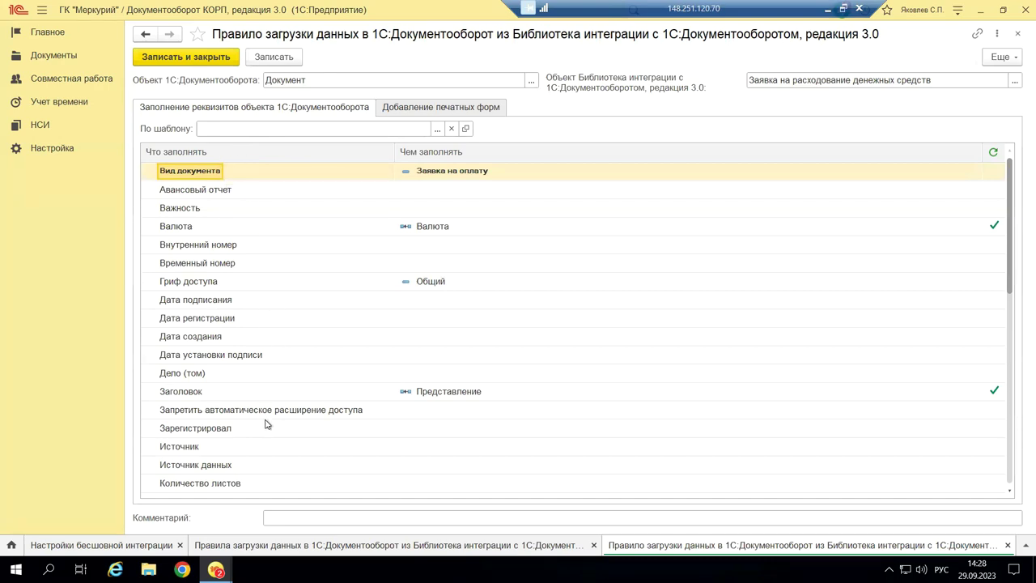
{"action": "scroll", "coordinate": [280, 364], "scroll_direction": "down", "scroll_amount": 8}
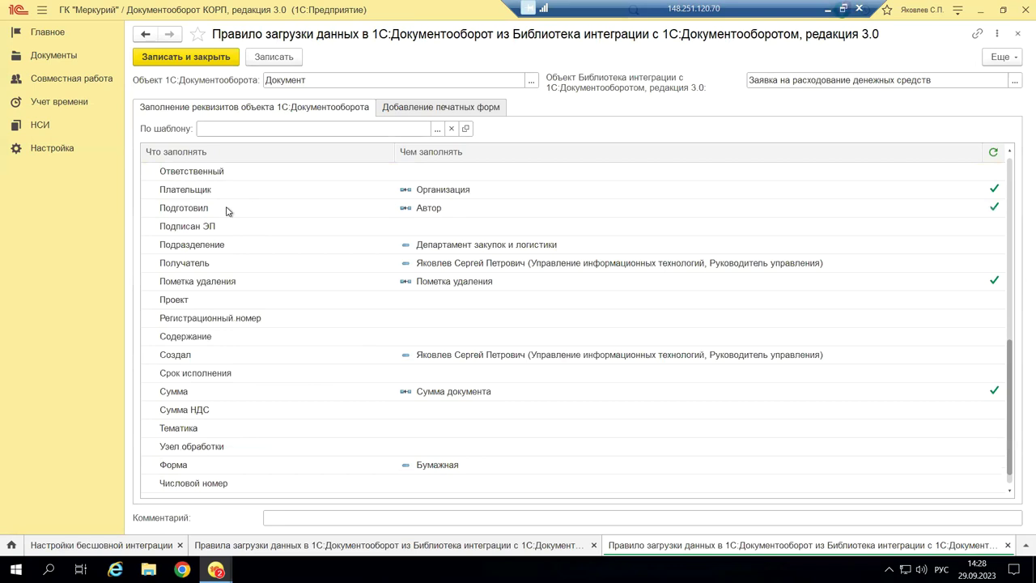
{"action": "left_click", "coordinate": [152, 483]}
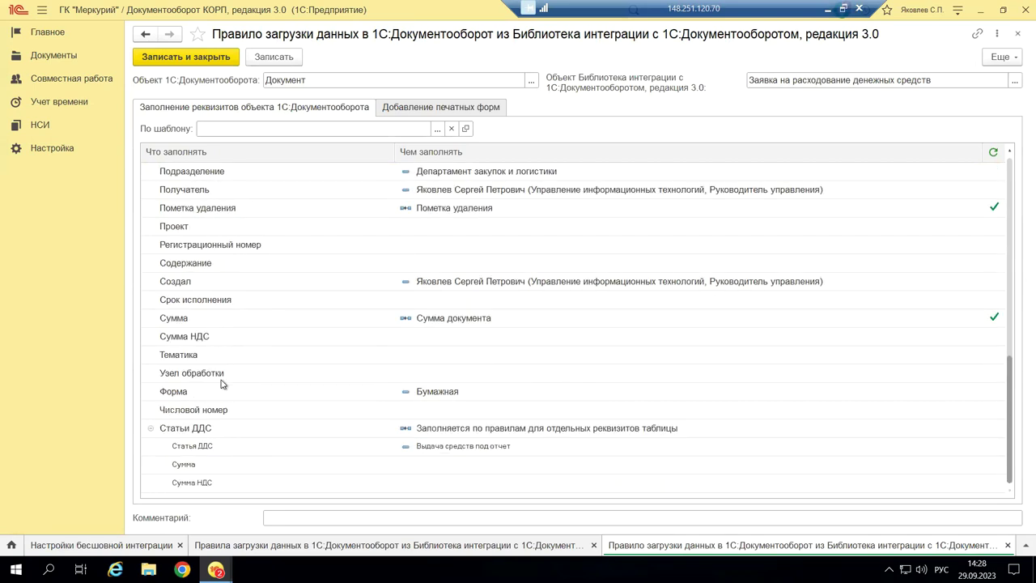
{"action": "scroll", "coordinate": [226, 401], "scroll_direction": "up", "scroll_amount": 10}
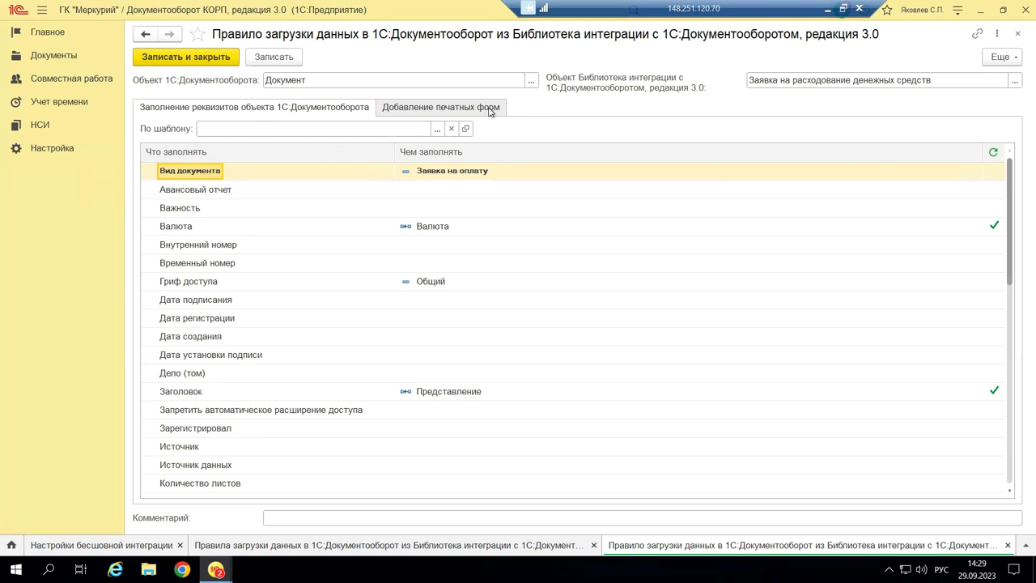
- Open the "Заявка на расходование ДС" document dated 01.10.2022 from the "Заявка на оплату" documents and view its attributes
{"action": "left_click", "coordinate": [53, 57]}
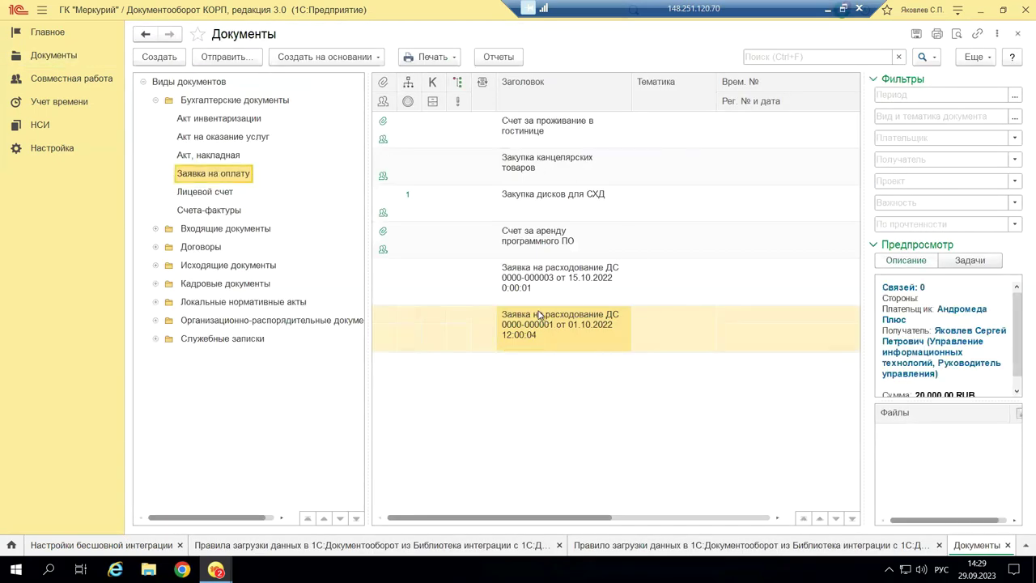
{"action": "left_click", "coordinate": [524, 337]}
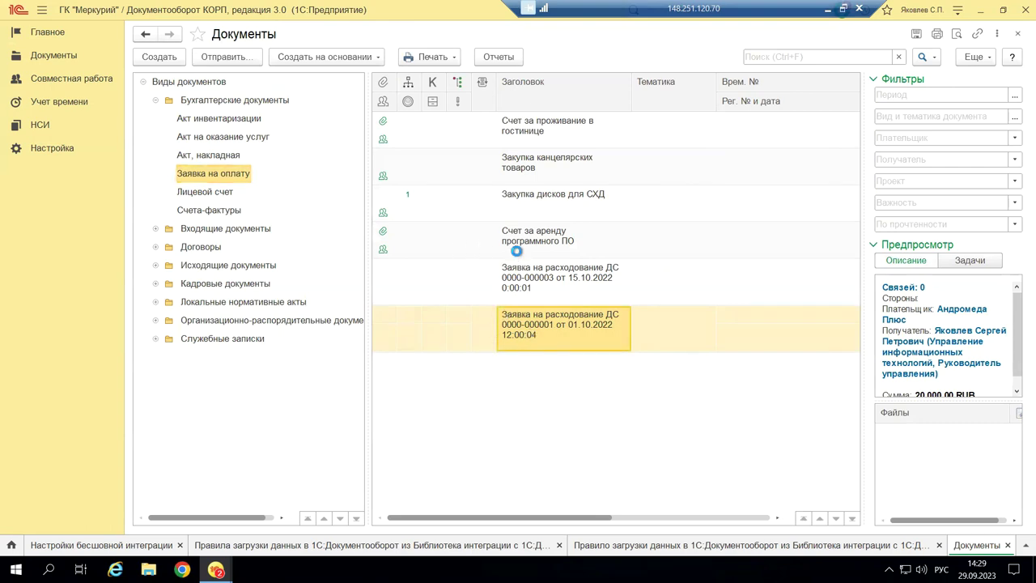
{"action": "double_click", "coordinate": [522, 334]}
{"action": "left_click", "coordinate": [200, 112]}
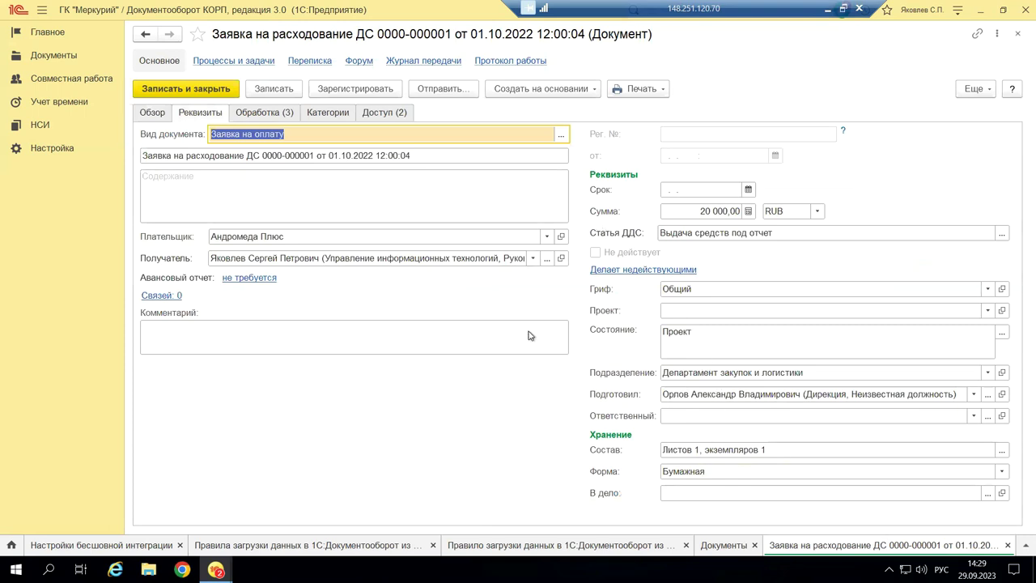
- Return to the open expense request loading rule and examine its attribute mappings through to "Статьи ДДС"
{"action": "left_click", "coordinate": [324, 547]}
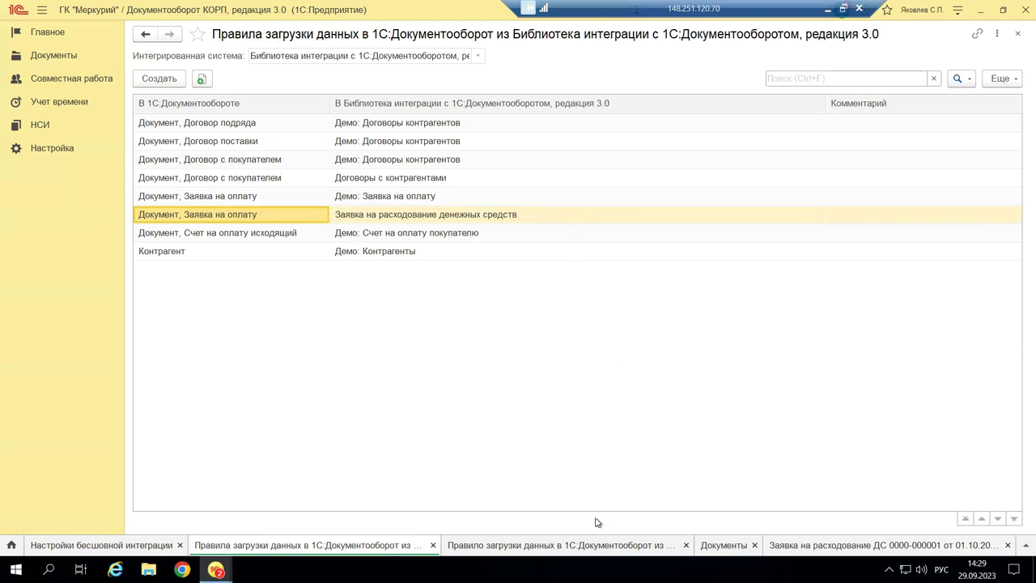
{"action": "left_click", "coordinate": [527, 549]}
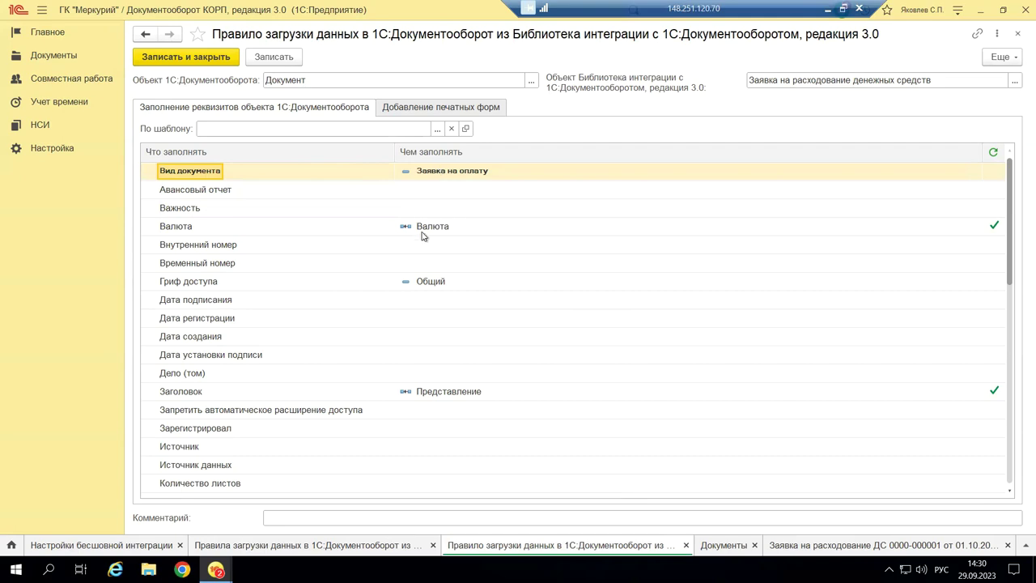
{"action": "scroll", "coordinate": [451, 341], "scroll_direction": "down", "scroll_amount": 2}
{"action": "scroll", "coordinate": [451, 341], "scroll_direction": "down", "scroll_amount": 6}
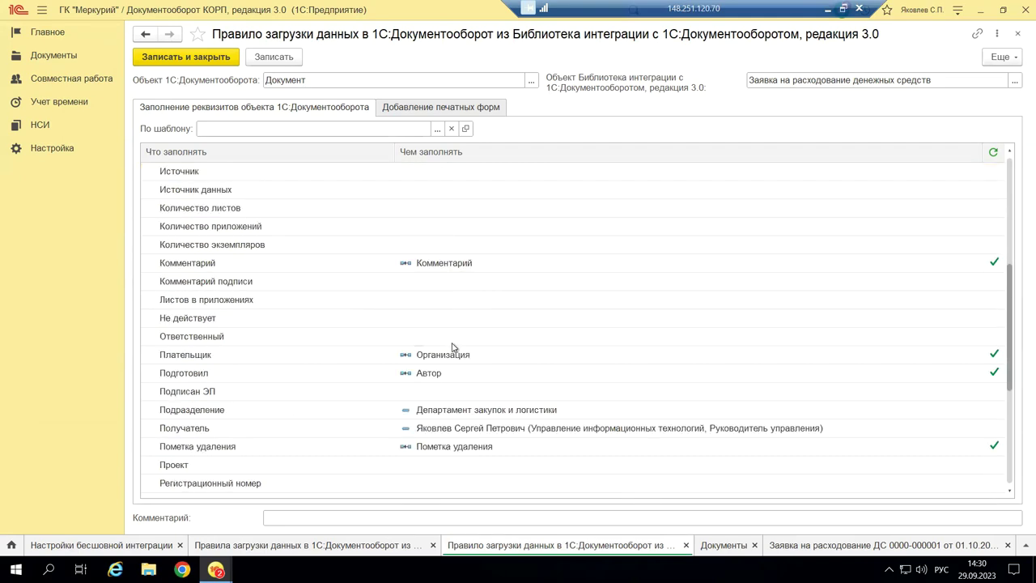
{"action": "scroll", "coordinate": [458, 380], "scroll_direction": "down", "scroll_amount": 2}
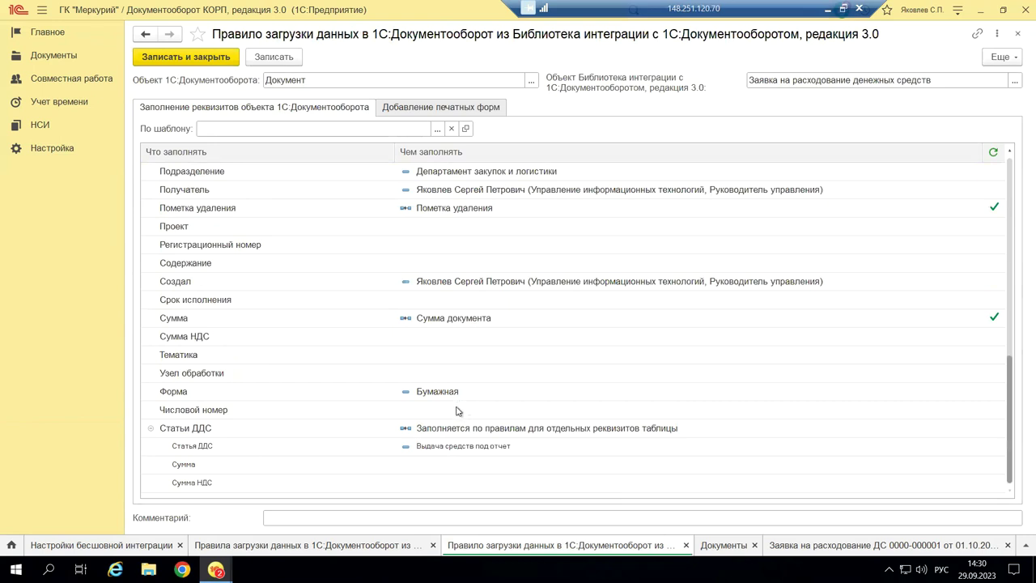
- Open the filling rule of the "Получатель" attribute and reposition its dialog to keep the mapping row readable
{"action": "left_click", "coordinate": [237, 191]}
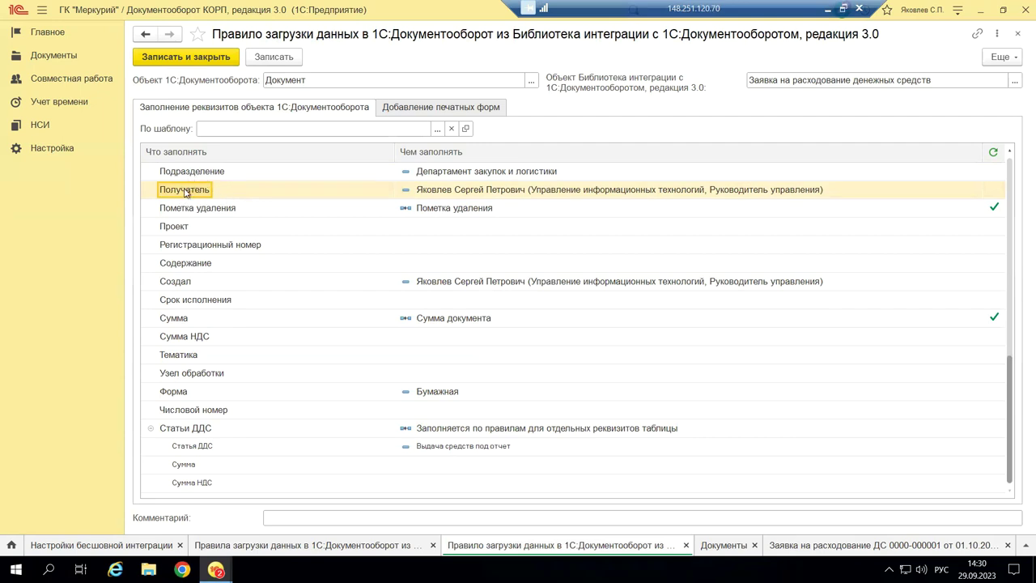
{"action": "double_click", "coordinate": [437, 191]}
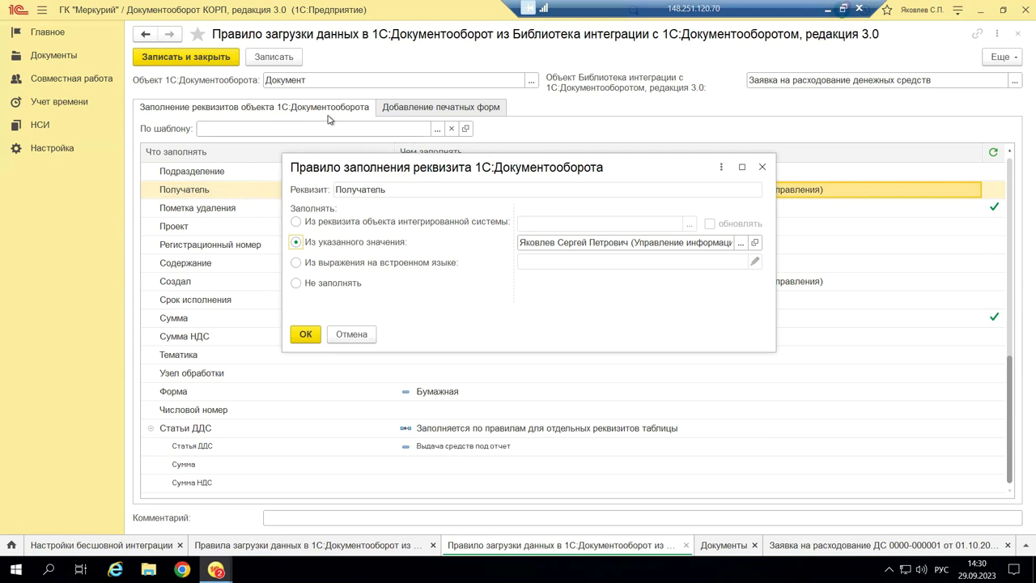
{"action": "left_click_drag", "start_coordinate": [416, 164], "coordinate": [422, 258]}
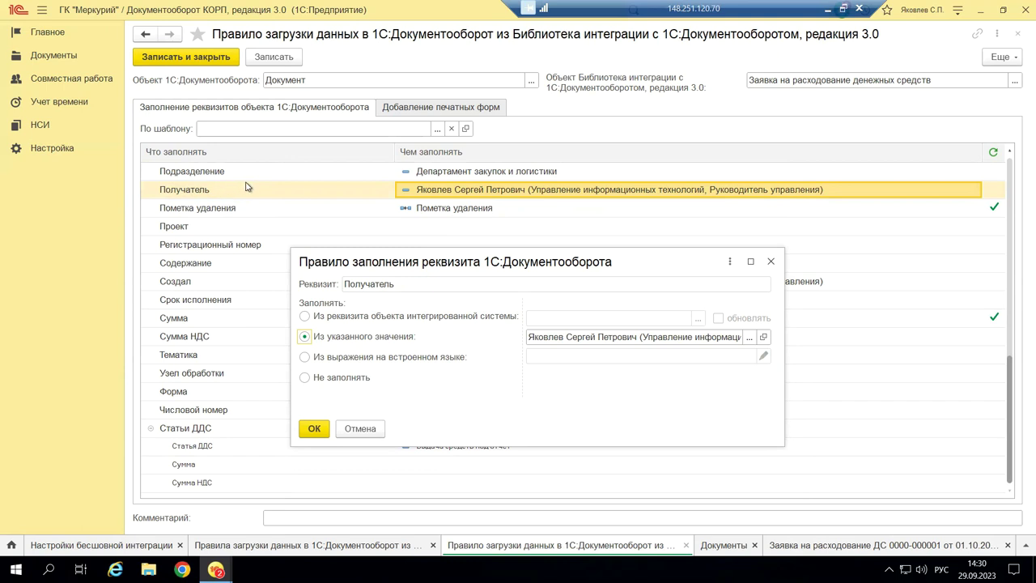
{"action": "left_click_drag", "start_coordinate": [368, 257], "coordinate": [327, 156]}
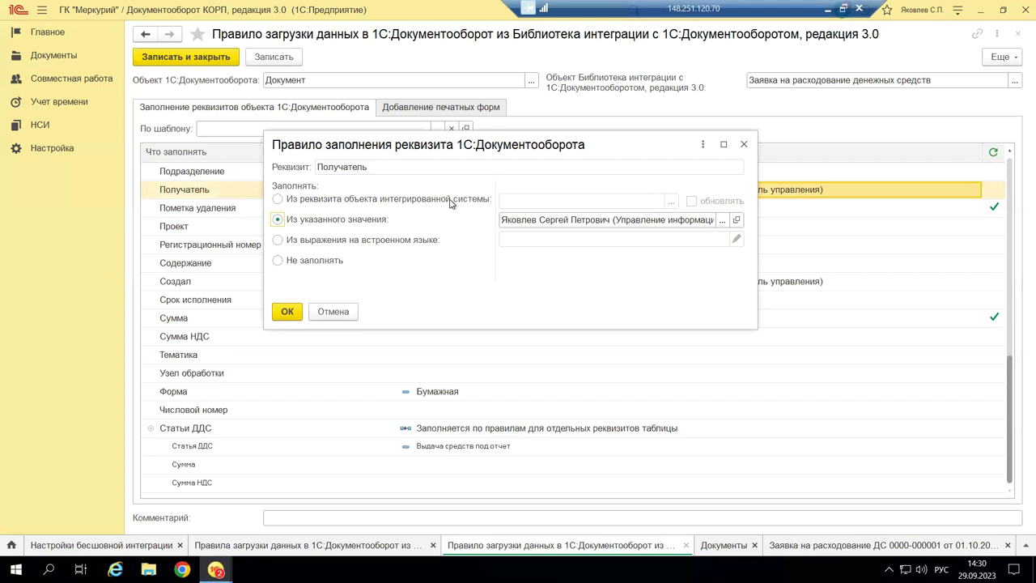
- Try filling "Получатель" from an integrated system attribute and check the available expense request attributes without choosing one
{"action": "left_click", "coordinate": [278, 199]}
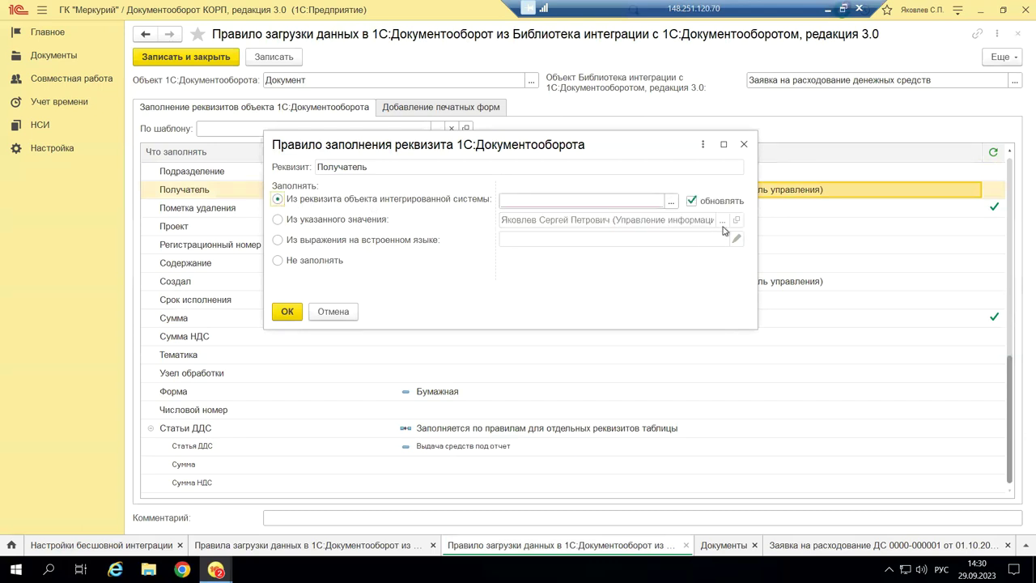
{"action": "left_click", "coordinate": [671, 200]}
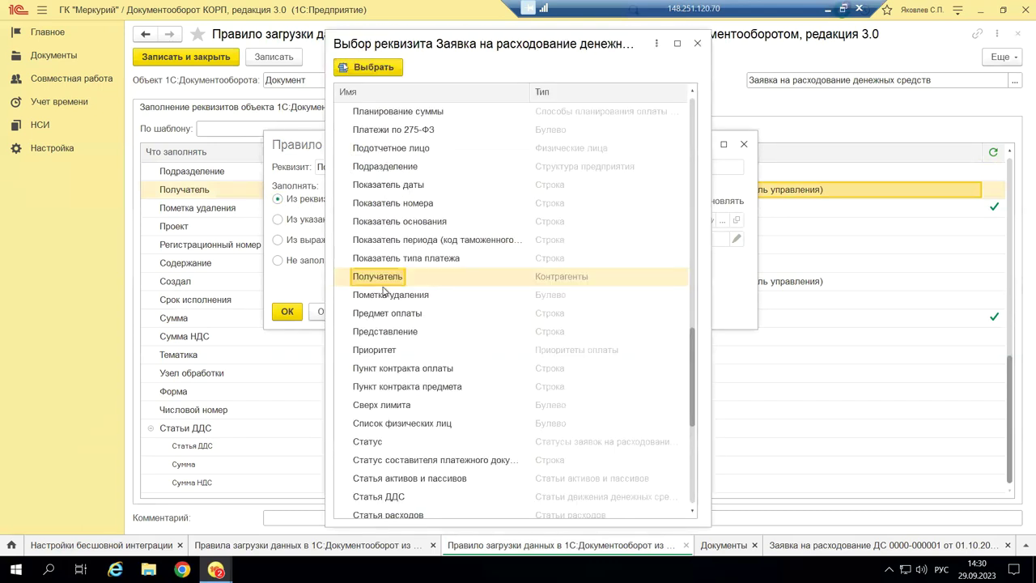
{"action": "left_click", "coordinate": [697, 43]}
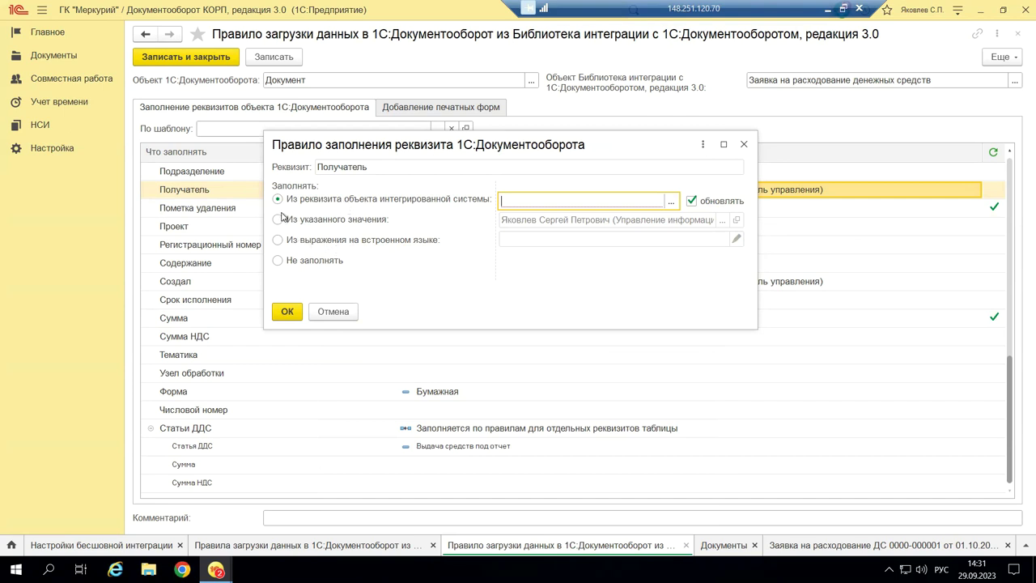
- Try filling "Получатель" from a built-in language expression and examine the source attributes available in the expression editor
{"action": "left_click", "coordinate": [278, 241]}
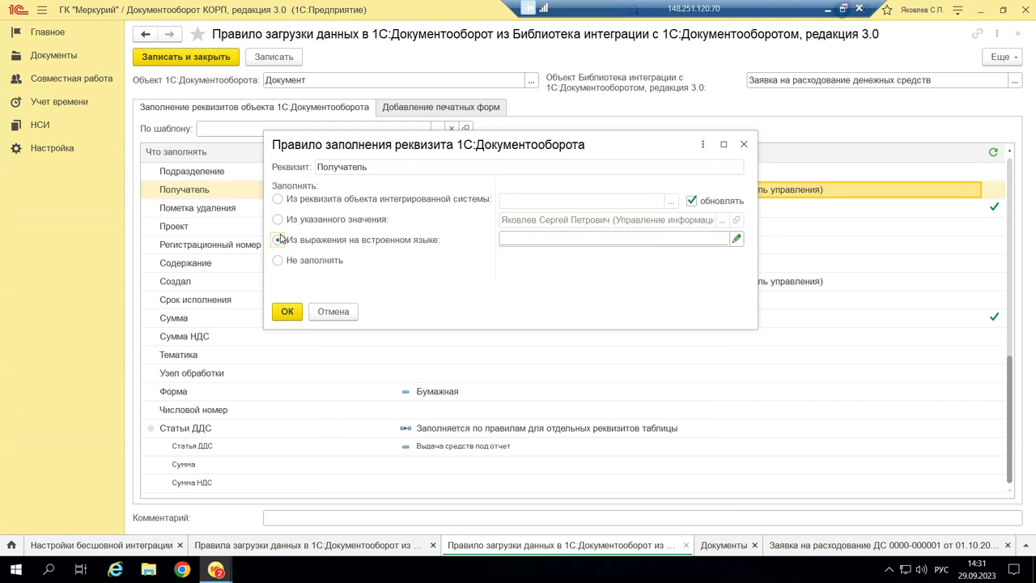
{"action": "left_click", "coordinate": [736, 238]}
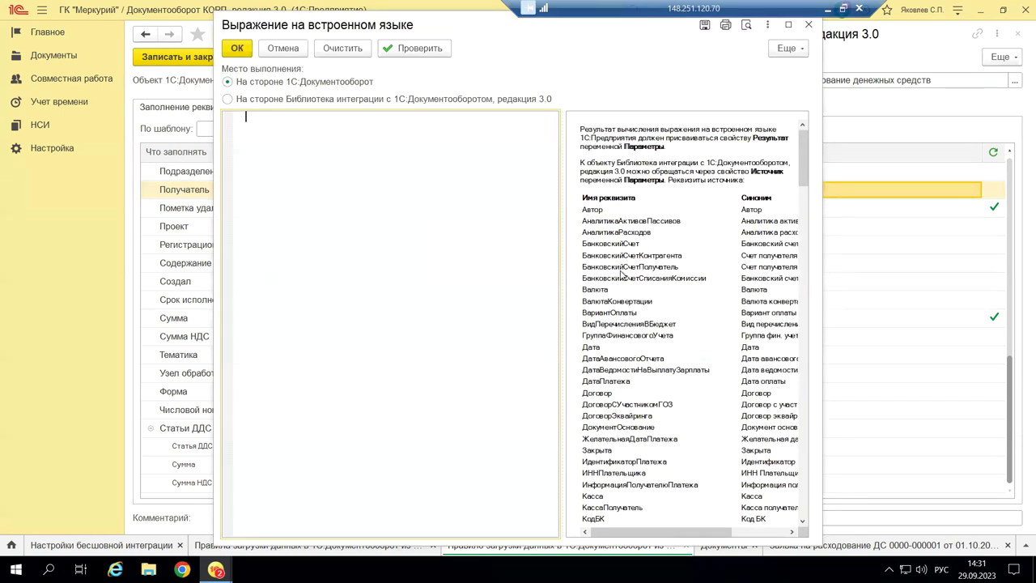
{"action": "scroll", "coordinate": [615, 340], "scroll_direction": "down", "scroll_amount": 5}
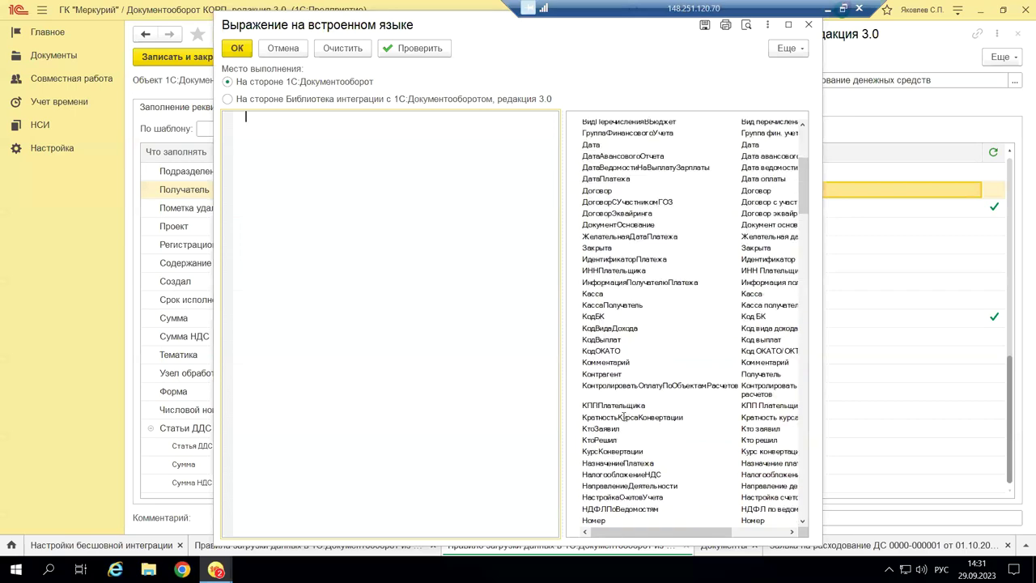
{"action": "scroll", "coordinate": [627, 405], "scroll_direction": "down", "scroll_amount": 3}
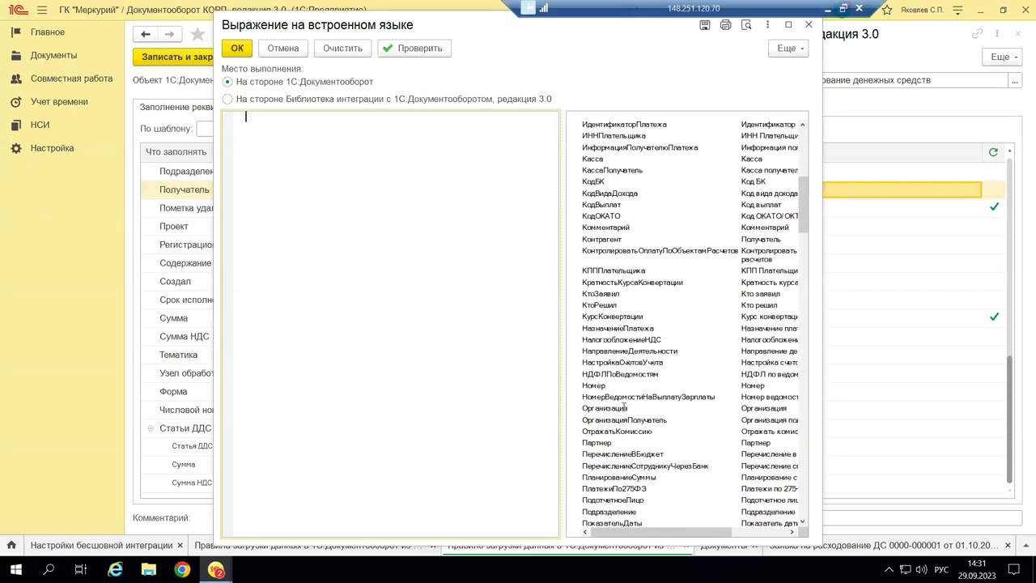
{"action": "scroll", "coordinate": [627, 405], "scroll_direction": "down", "scroll_amount": 2}
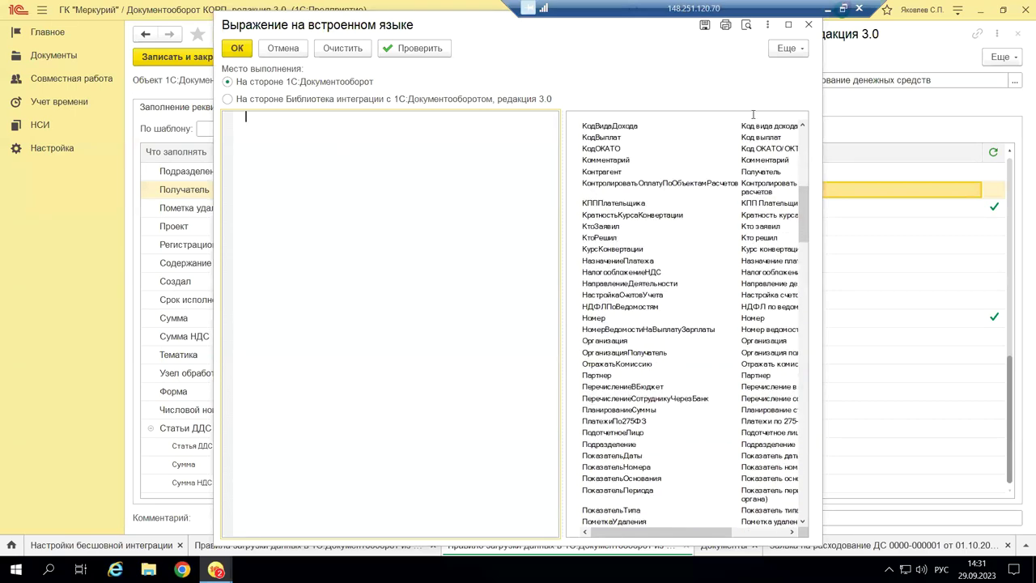
{"action": "left_click", "coordinate": [807, 24]}
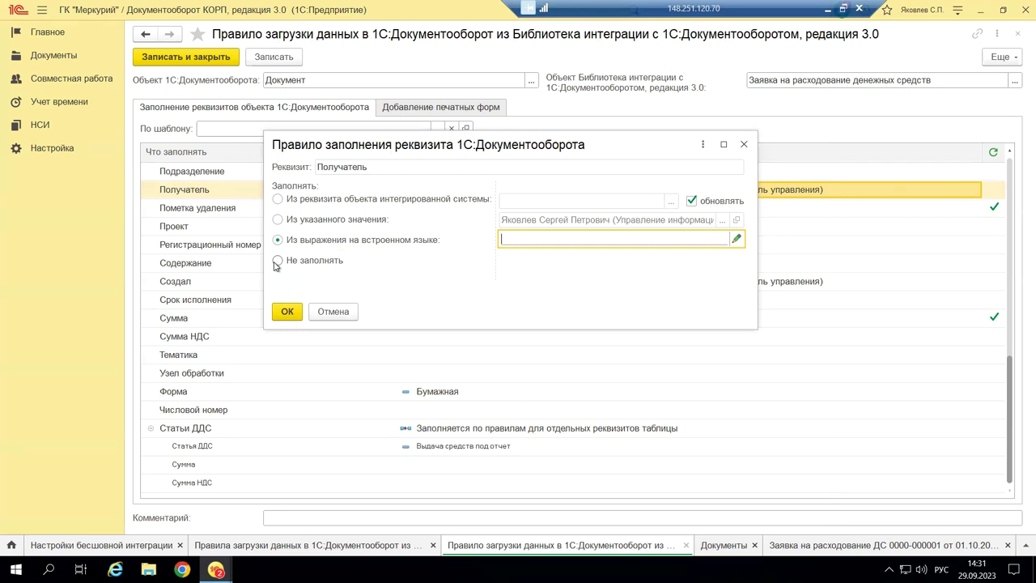
- Fill "Получатель" from the specified employee value and accept the filling rule
{"action": "left_click", "coordinate": [303, 220]}
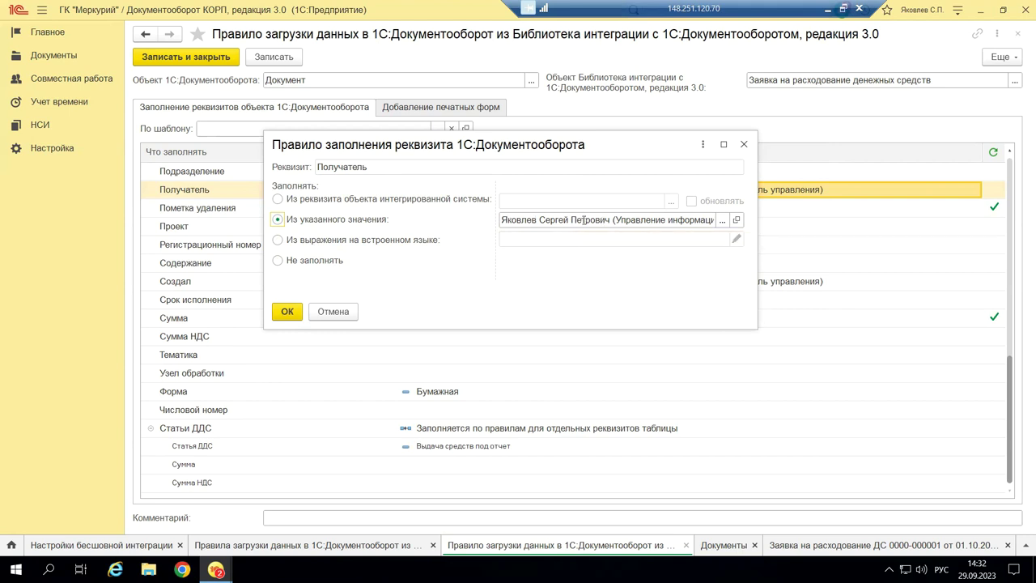
{"action": "left_click", "coordinate": [289, 312]}
- Review the loading rule's attribute mappings from "Вид документа" through "Статьи ДДС", and save and close the rule
{"action": "scroll", "coordinate": [437, 286], "scroll_direction": "up", "scroll_amount": 1}
{"action": "scroll", "coordinate": [437, 287], "scroll_direction": "up", "scroll_amount": 9}
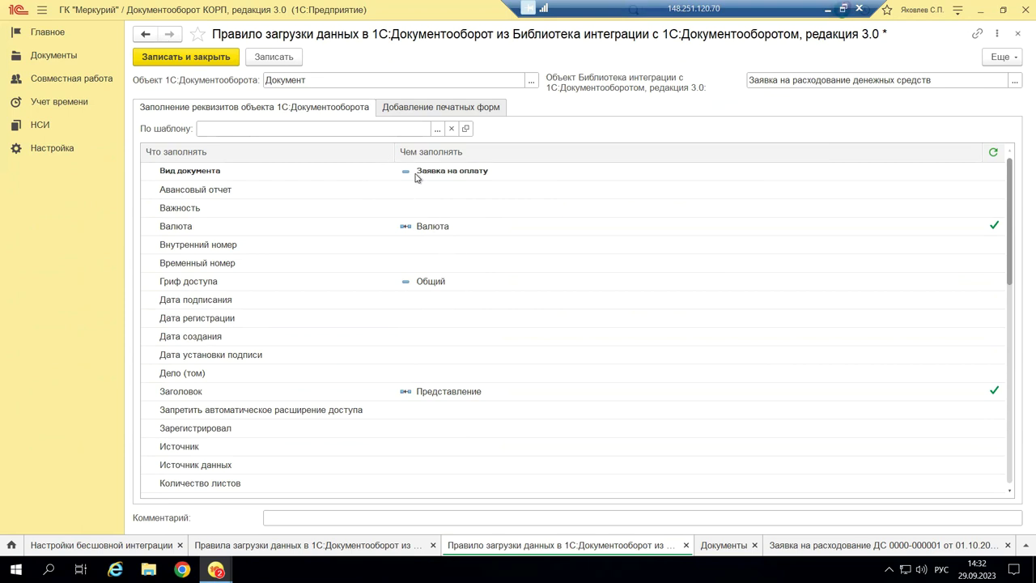
{"action": "scroll", "coordinate": [432, 235], "scroll_direction": "down", "scroll_amount": 3}
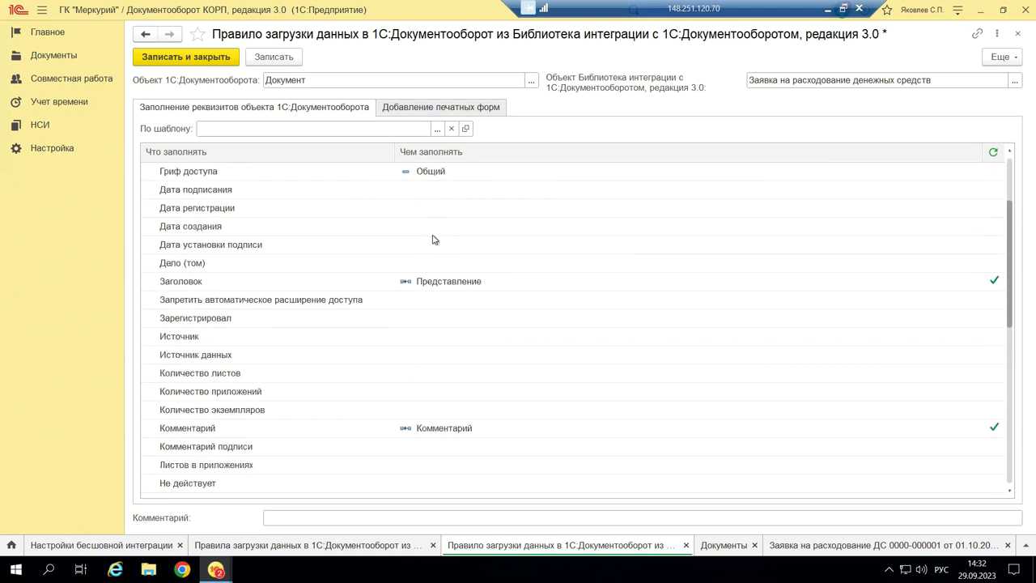
{"action": "scroll", "coordinate": [433, 242], "scroll_direction": "down", "scroll_amount": 6}
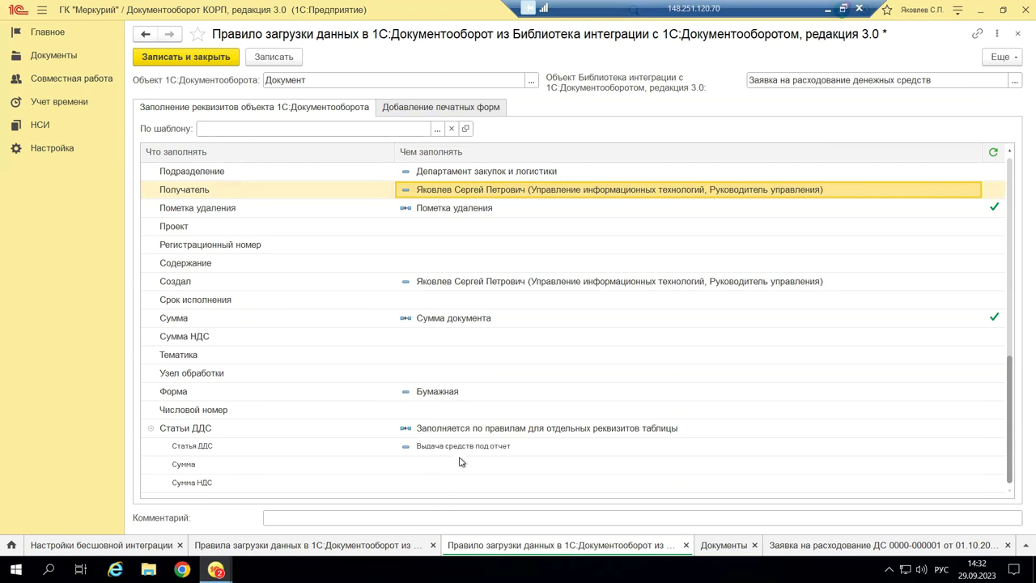
{"action": "scroll", "coordinate": [442, 361], "scroll_direction": "up", "scroll_amount": 3}
{"action": "scroll", "coordinate": [437, 386], "scroll_direction": "up", "scroll_amount": 6}
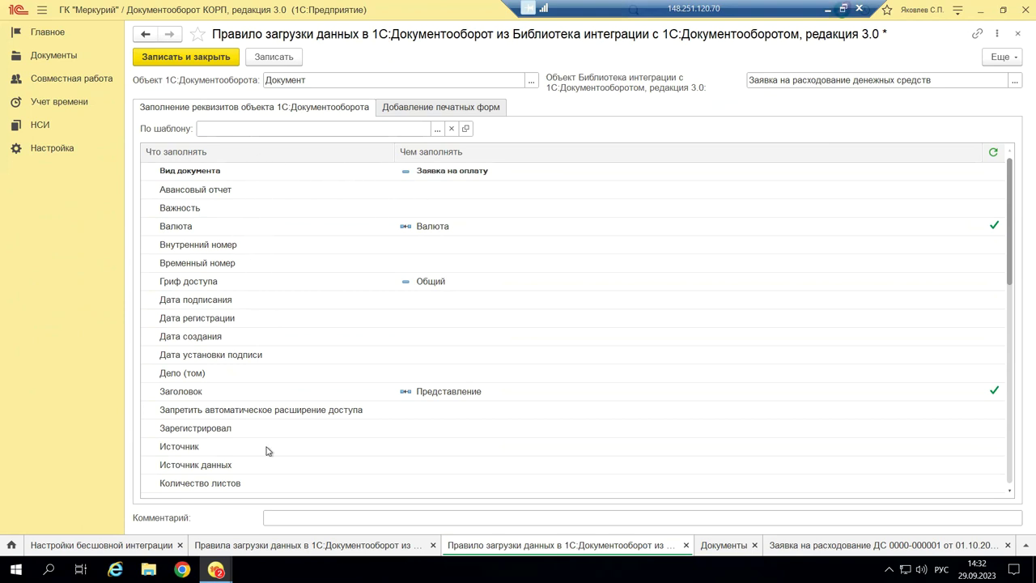
{"action": "scroll", "coordinate": [340, 440], "scroll_direction": "down", "scroll_amount": 3}
{"action": "scroll", "coordinate": [369, 399], "scroll_direction": "down", "scroll_amount": 6}
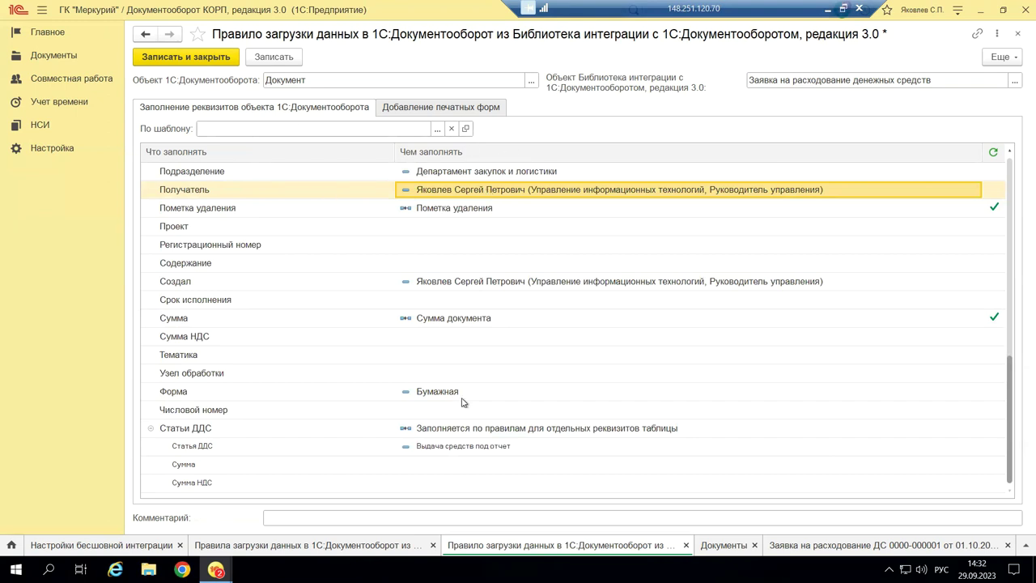
{"action": "left_click", "coordinate": [230, 56]}
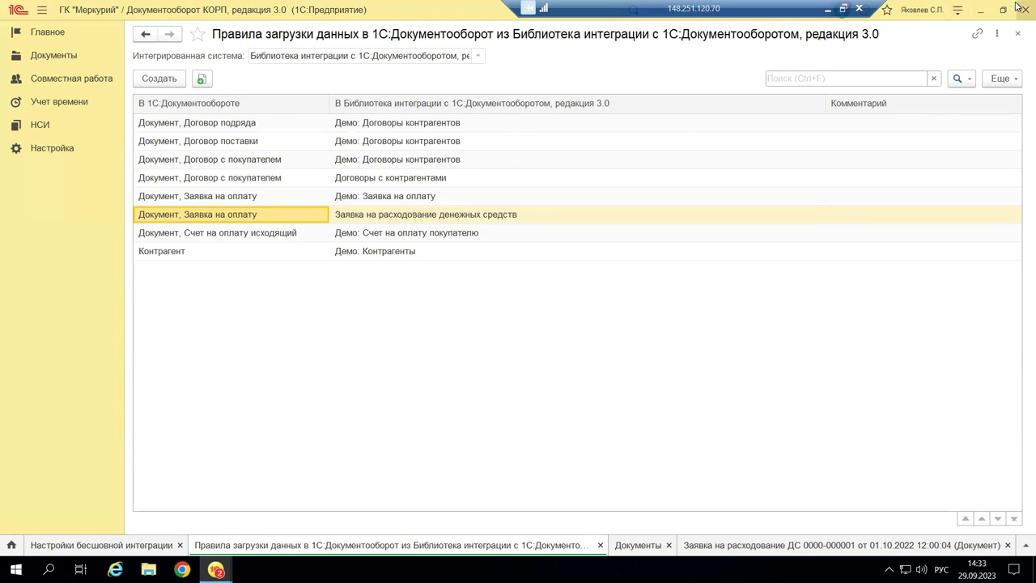
- Switch to 1C:ERP, open the "Интеграция с 1С:Документооборотом" settings and view the access settings without changing them
{"action": "left_click", "coordinate": [980, 9]}
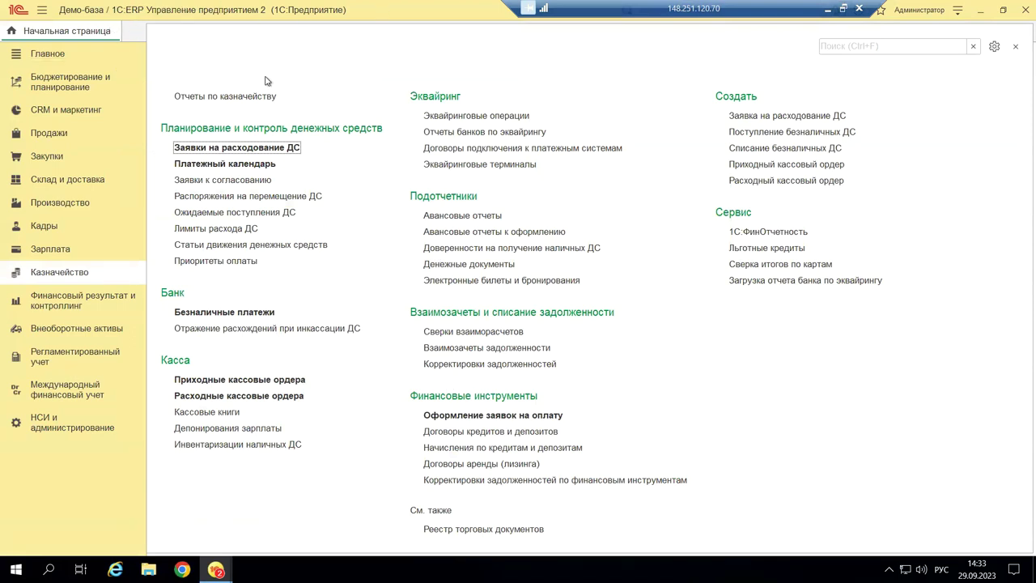
{"action": "left_click", "coordinate": [56, 426]}
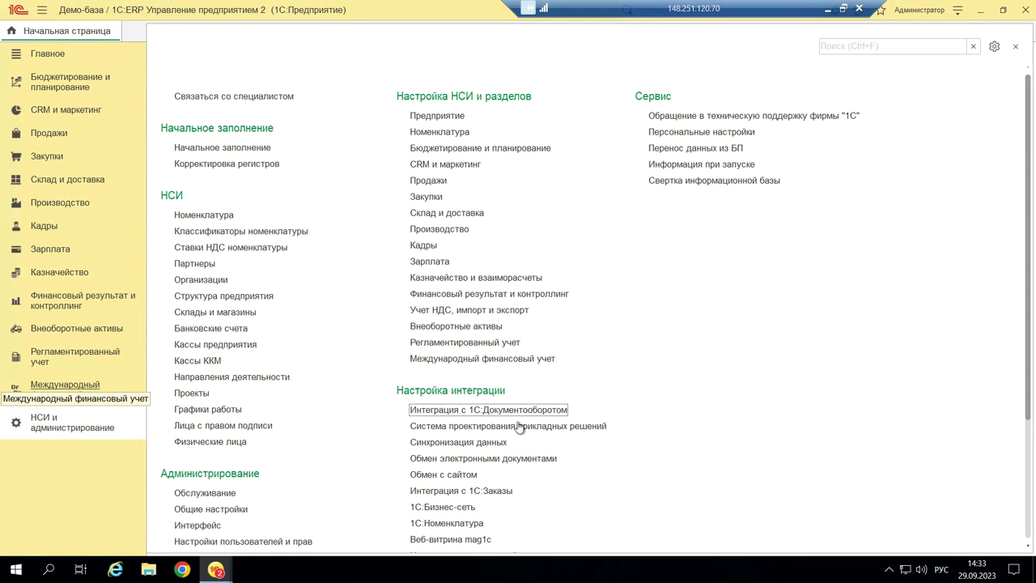
{"action": "left_click", "coordinate": [442, 413]}
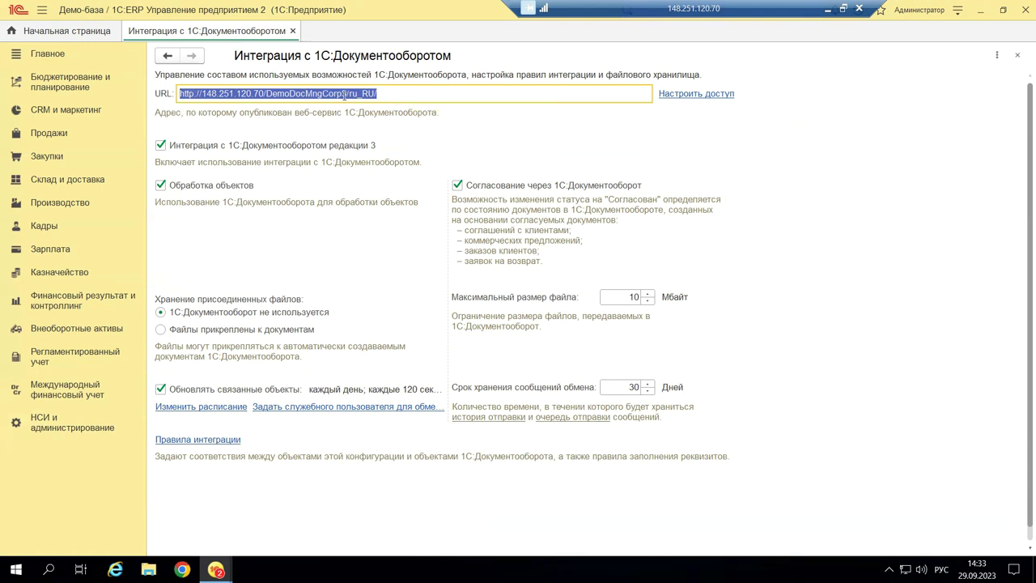
{"action": "left_click", "coordinate": [690, 94]}
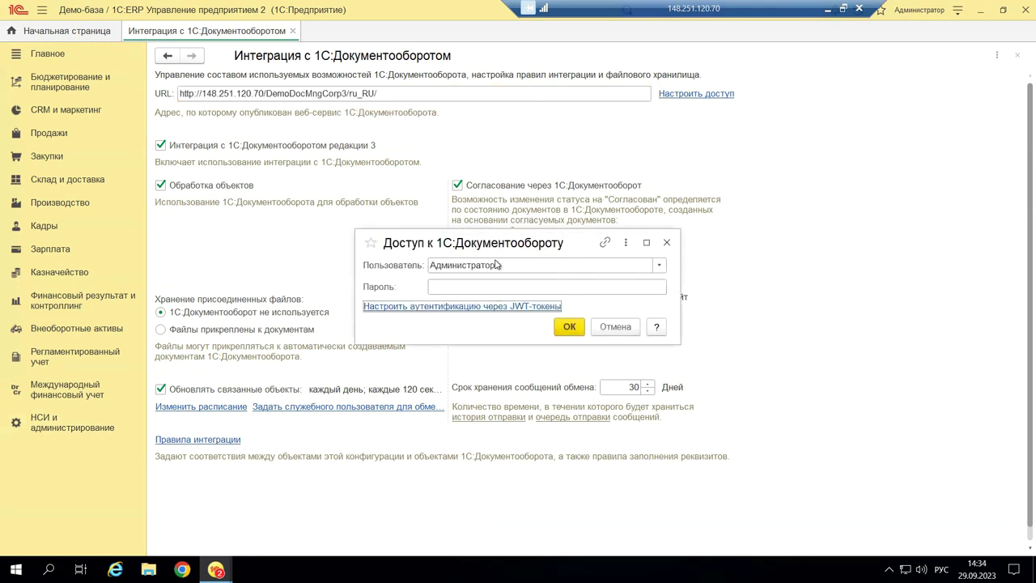
{"action": "left_click", "coordinate": [667, 243]}
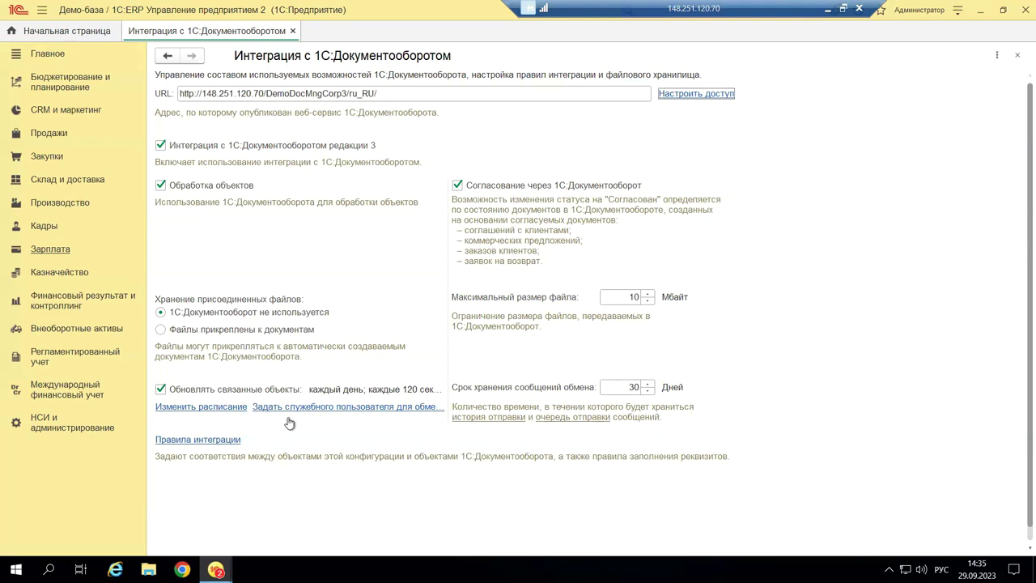
- Open the integration rule that links "Заявка на расходование денежных средств" with the "Заявка на оплату" document
{"action": "left_click", "coordinate": [190, 442]}
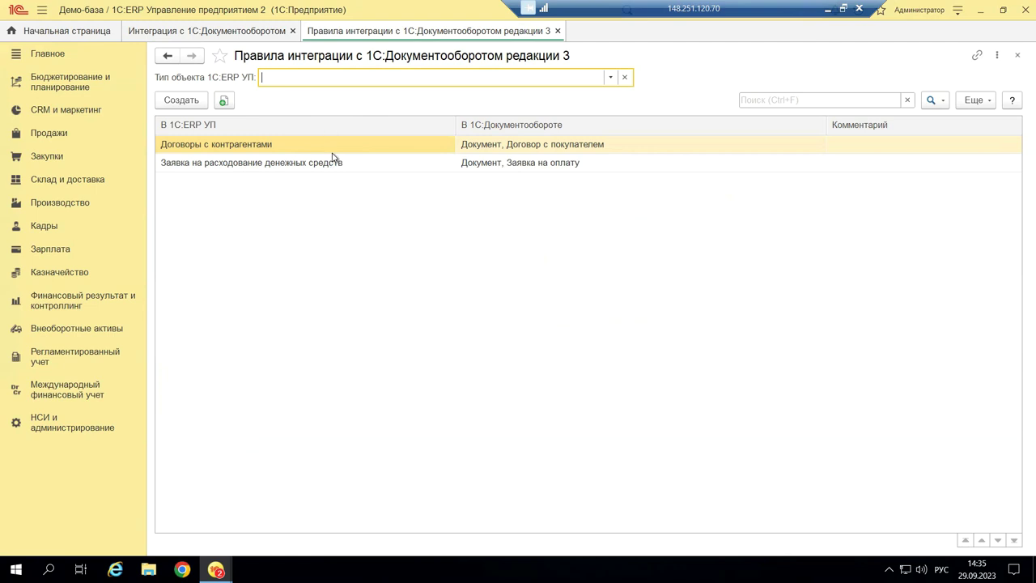
{"action": "left_click", "coordinate": [334, 165]}
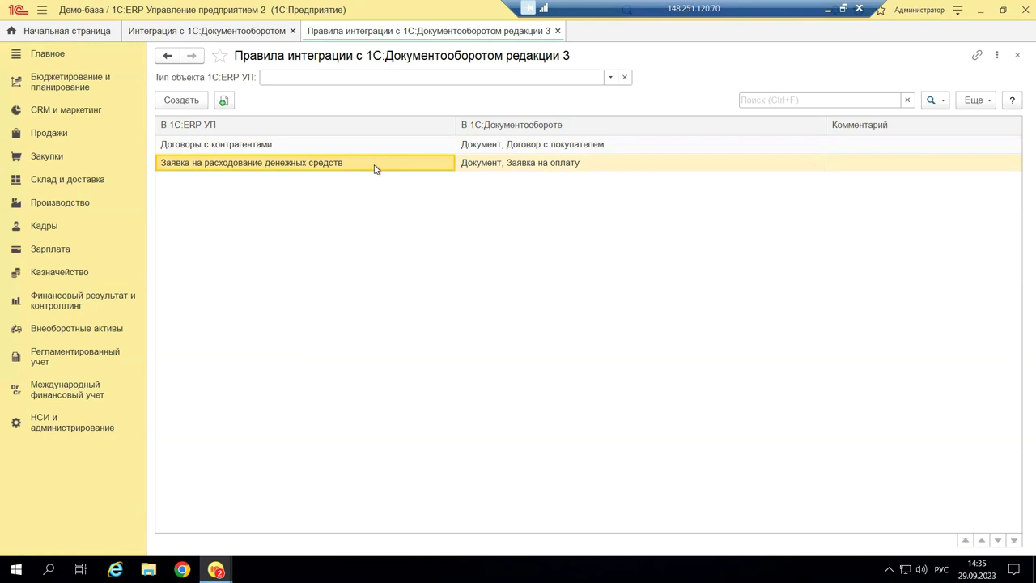
{"action": "double_click", "coordinate": [376, 165]}
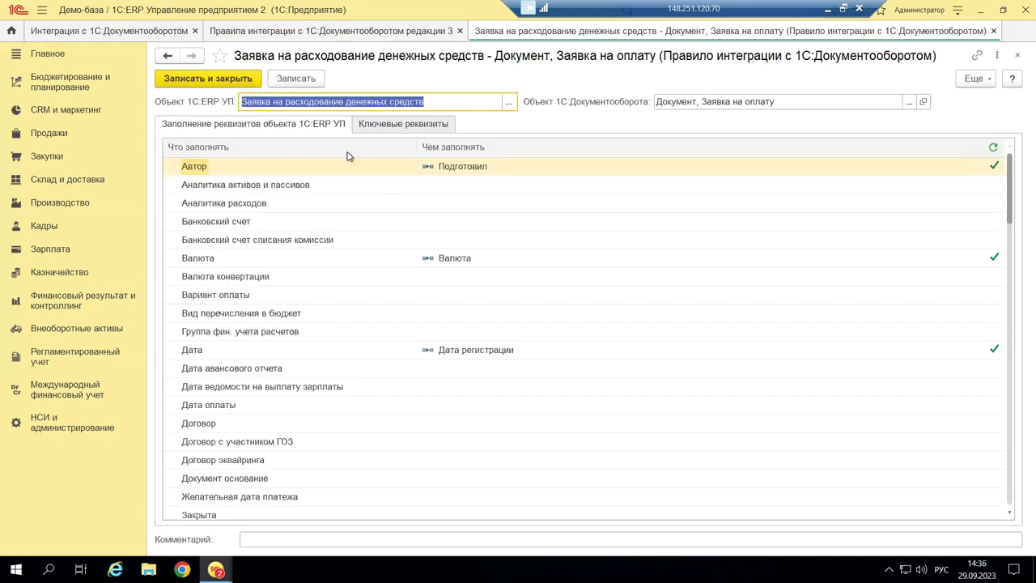
- Examine which 1C:ERP expense request attributes the integration rule fills, from "Автор" through "Расшифровка платежа"
{"action": "left_click", "coordinate": [361, 187]}
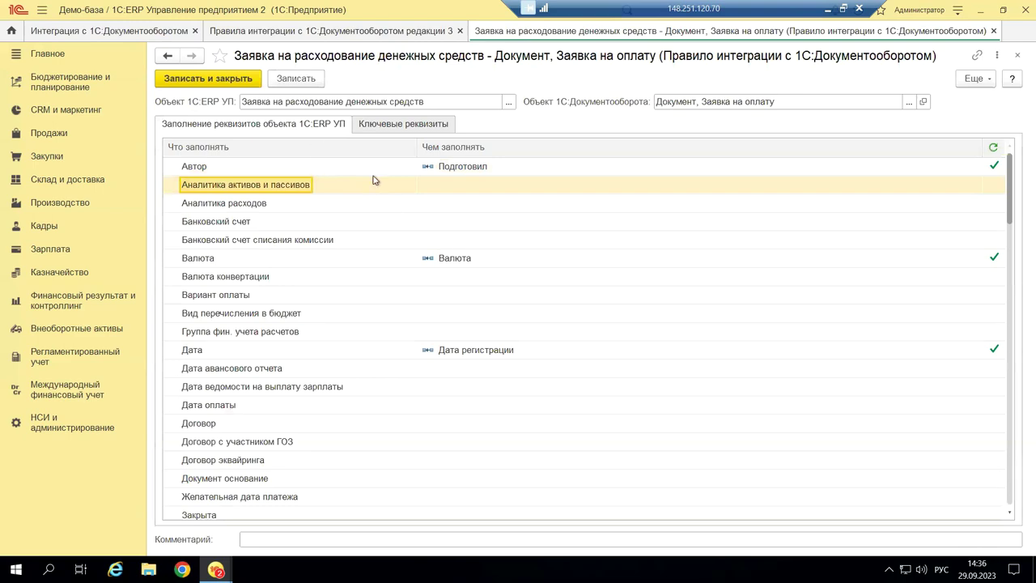
{"action": "scroll", "coordinate": [397, 176], "scroll_direction": "down", "scroll_amount": 1}
{"action": "scroll", "coordinate": [395, 217], "scroll_direction": "down", "scroll_amount": 1}
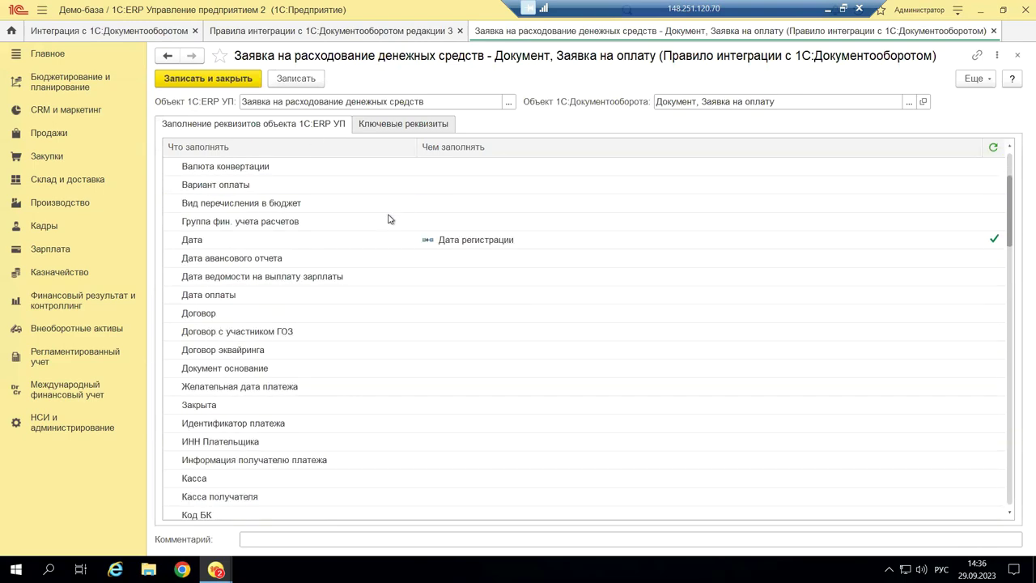
{"action": "scroll", "coordinate": [392, 218], "scroll_direction": "down", "scroll_amount": 3}
{"action": "scroll", "coordinate": [396, 220], "scroll_direction": "down", "scroll_amount": 3}
{"action": "scroll", "coordinate": [395, 223], "scroll_direction": "down", "scroll_amount": 4}
{"action": "scroll", "coordinate": [384, 247], "scroll_direction": "down", "scroll_amount": 2}
{"action": "scroll", "coordinate": [380, 257], "scroll_direction": "down", "scroll_amount": 7}
{"action": "scroll", "coordinate": [372, 261], "scroll_direction": "down", "scroll_amount": 3}
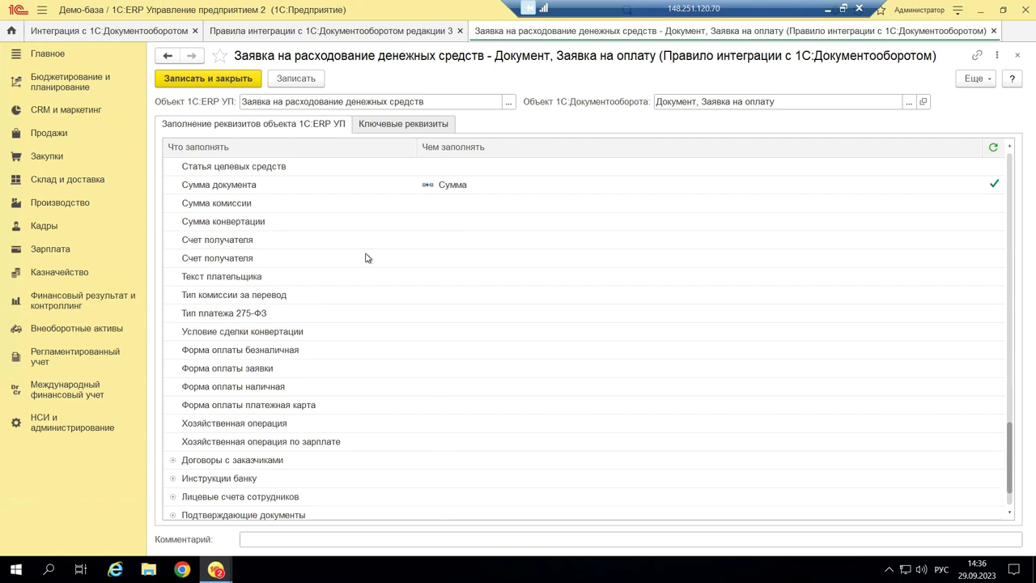
{"action": "scroll", "coordinate": [365, 259], "scroll_direction": "down", "scroll_amount": 1}
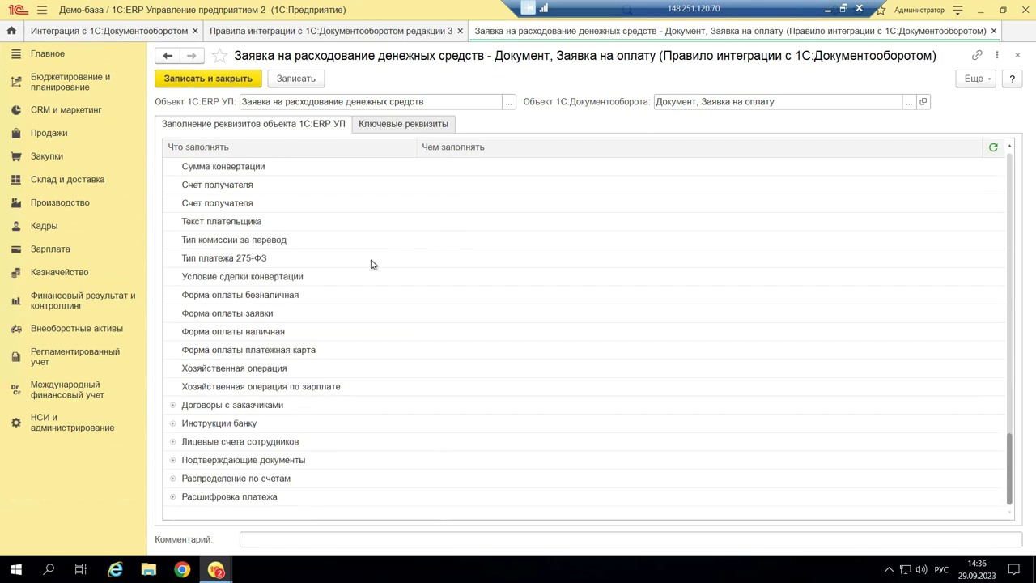
{"action": "scroll", "coordinate": [368, 260], "scroll_direction": "up", "scroll_amount": 8}
{"action": "scroll", "coordinate": [371, 260], "scroll_direction": "up", "scroll_amount": 10}
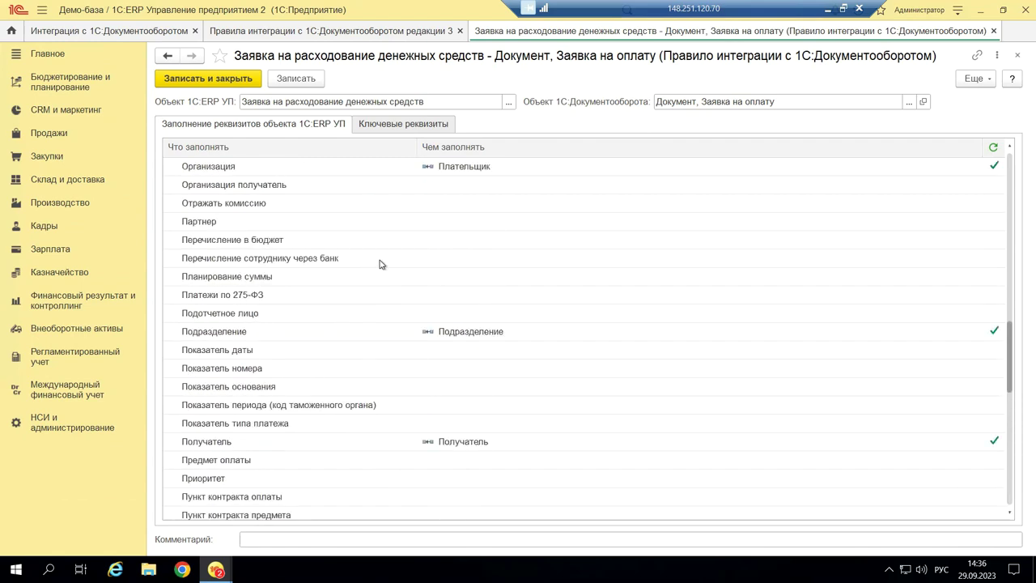
{"action": "scroll", "coordinate": [368, 259], "scroll_direction": "up", "scroll_amount": 7}
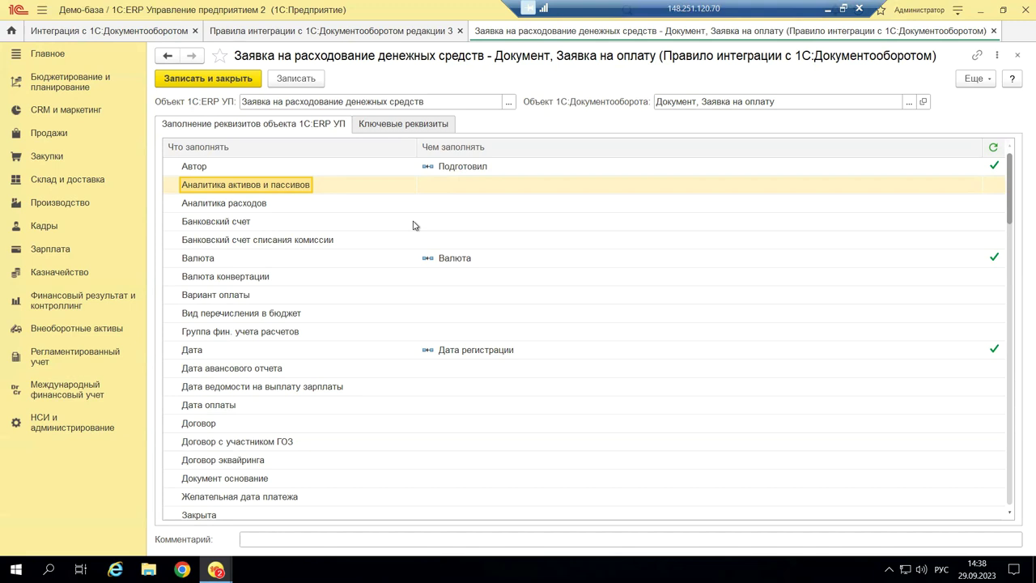
- View the filling rule of the "Валюта" attribute, and close it and the integration rule without changes
{"action": "left_click", "coordinate": [459, 259]}
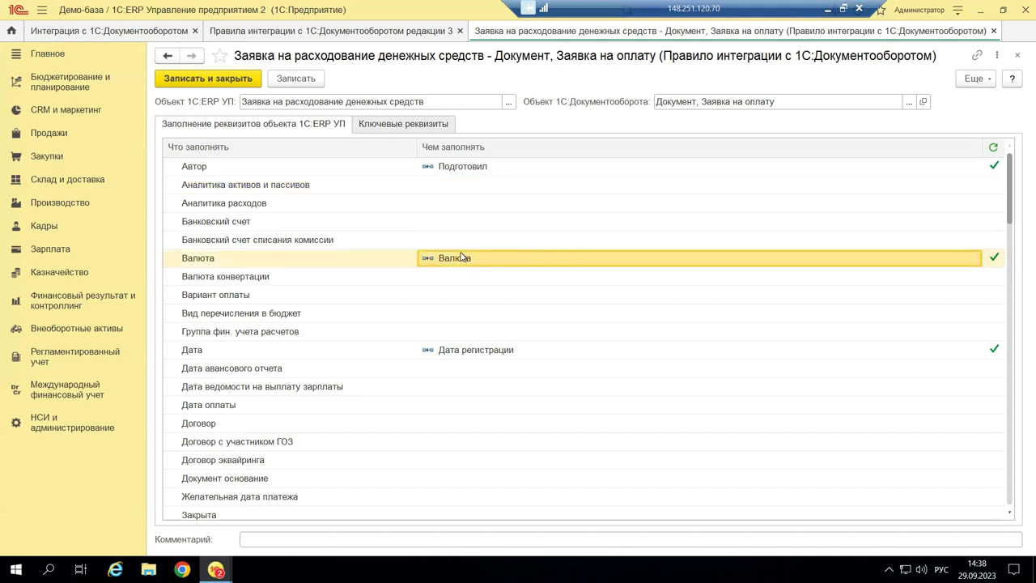
{"action": "double_click", "coordinate": [459, 257]}
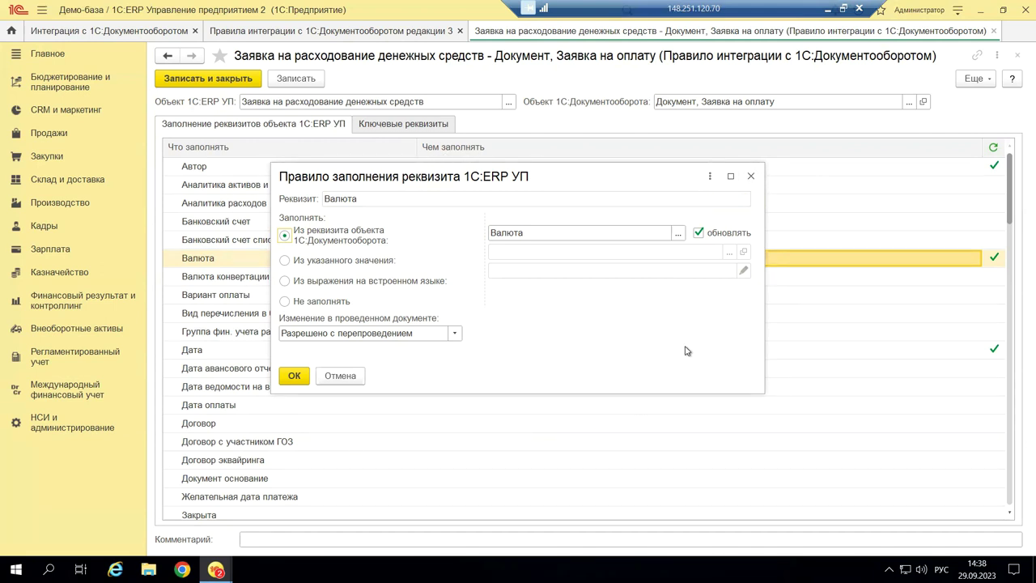
{"action": "left_click", "coordinate": [751, 176]}
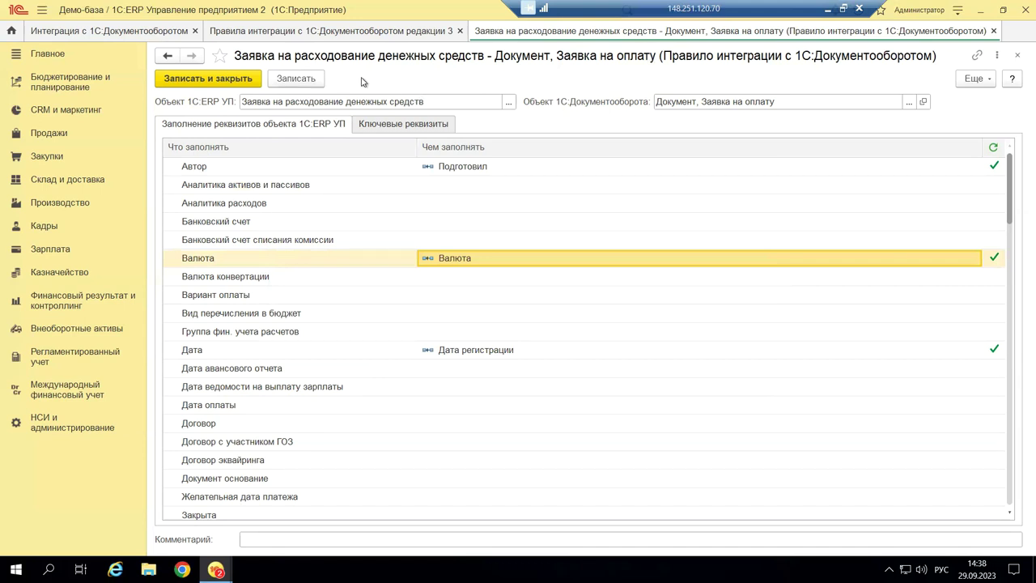
{"action": "left_click", "coordinate": [994, 30]}
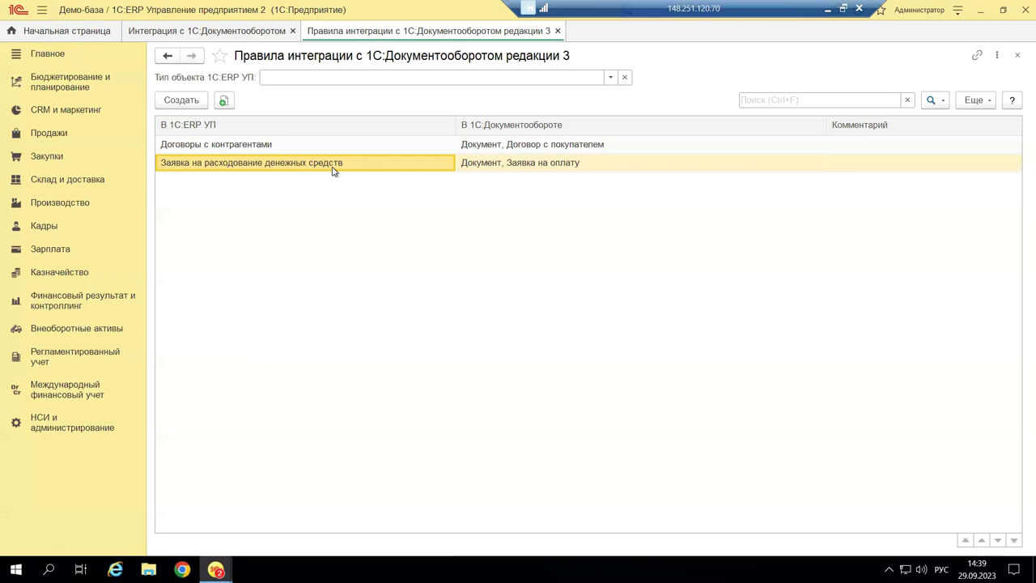
- Open the expense request dated 15.10.2022 from the treasury's "Заявки на расходование ДС" list
{"action": "left_click", "coordinate": [56, 272]}
{"action": "left_click", "coordinate": [267, 152]}
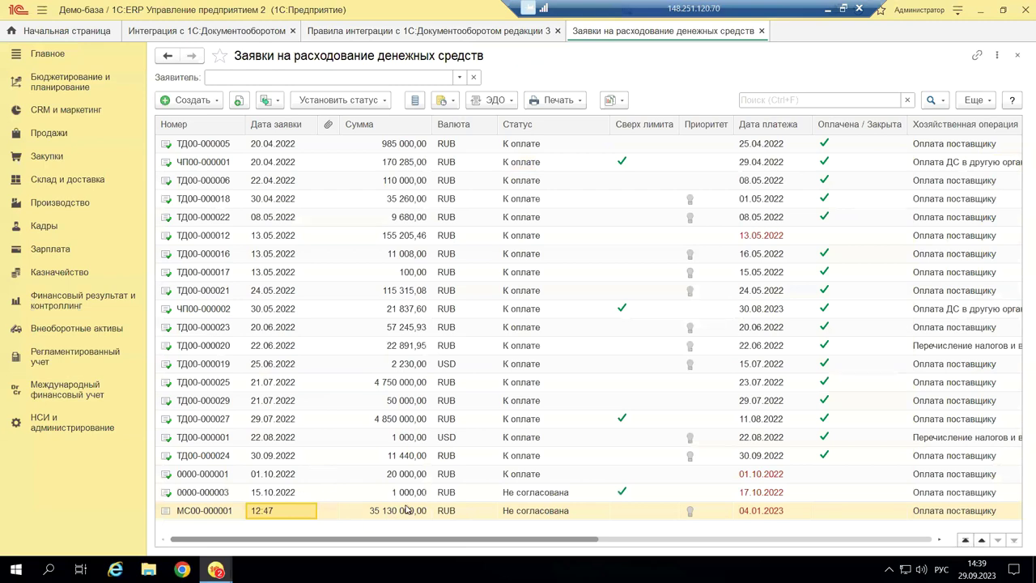
{"action": "double_click", "coordinate": [204, 493]}
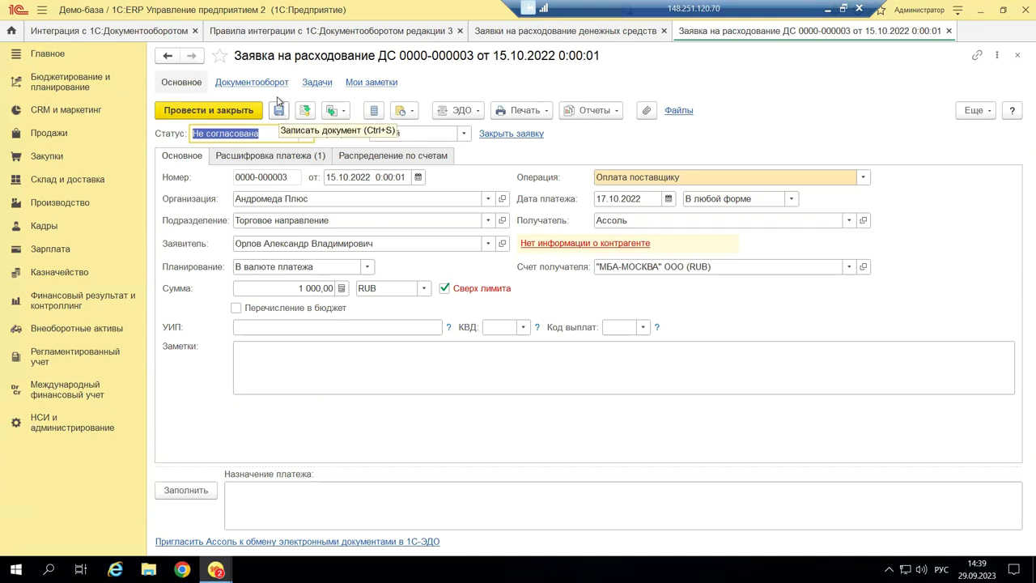
- View the request's linked 1С:Документооборот document and its related tasks, ending on the linked document
{"action": "left_click", "coordinate": [258, 83]}
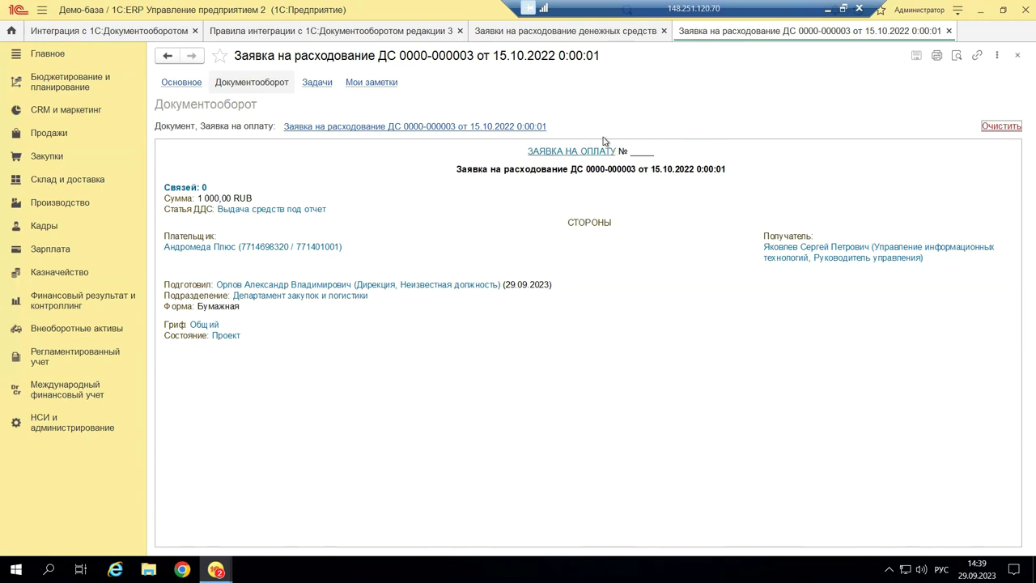
{"action": "left_click", "coordinate": [322, 83]}
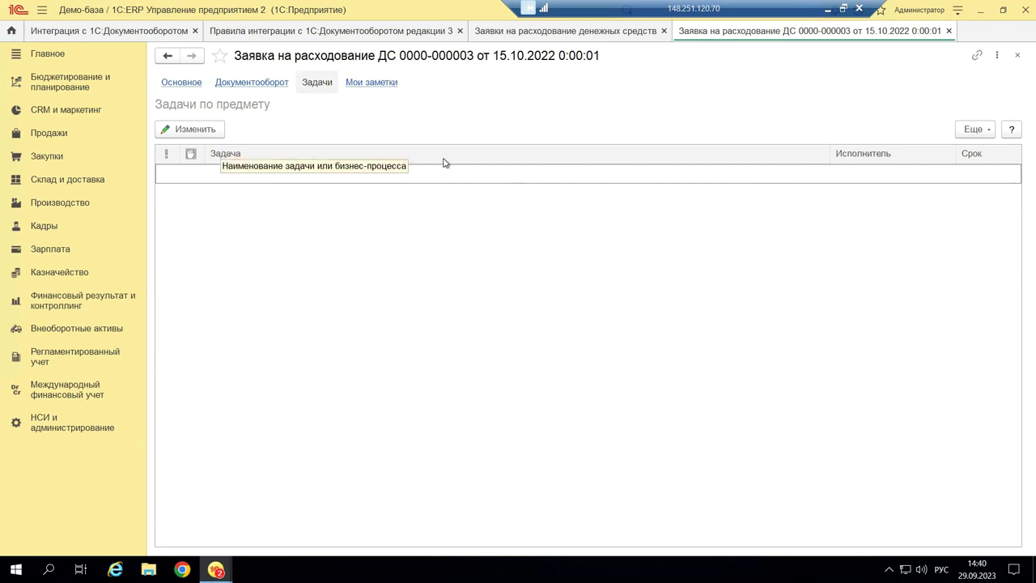
{"action": "left_click", "coordinate": [260, 86]}
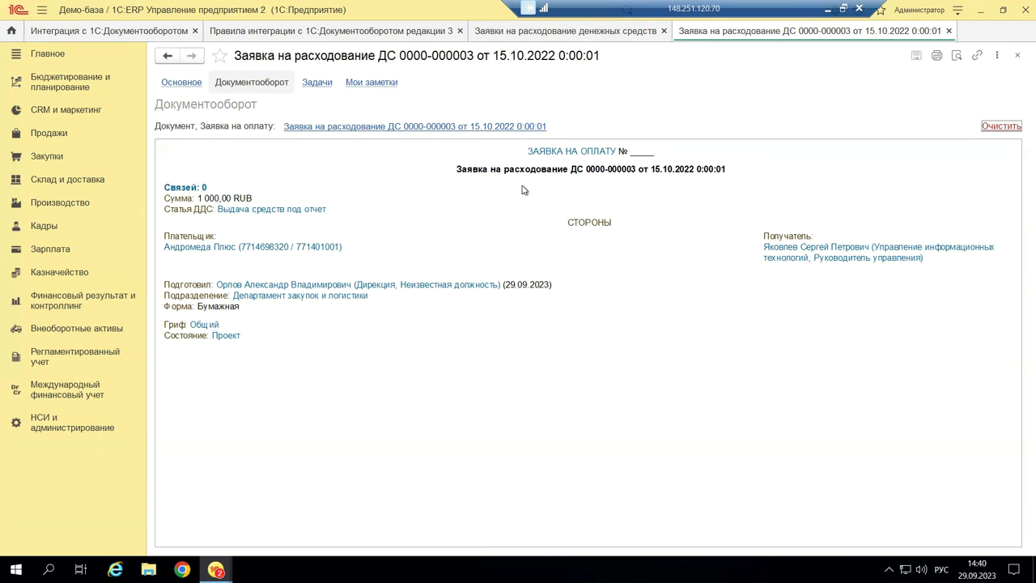
- Save the expense request from its main form and view its linked 1С:Документооборот document again
{"action": "left_click", "coordinate": [174, 83]}
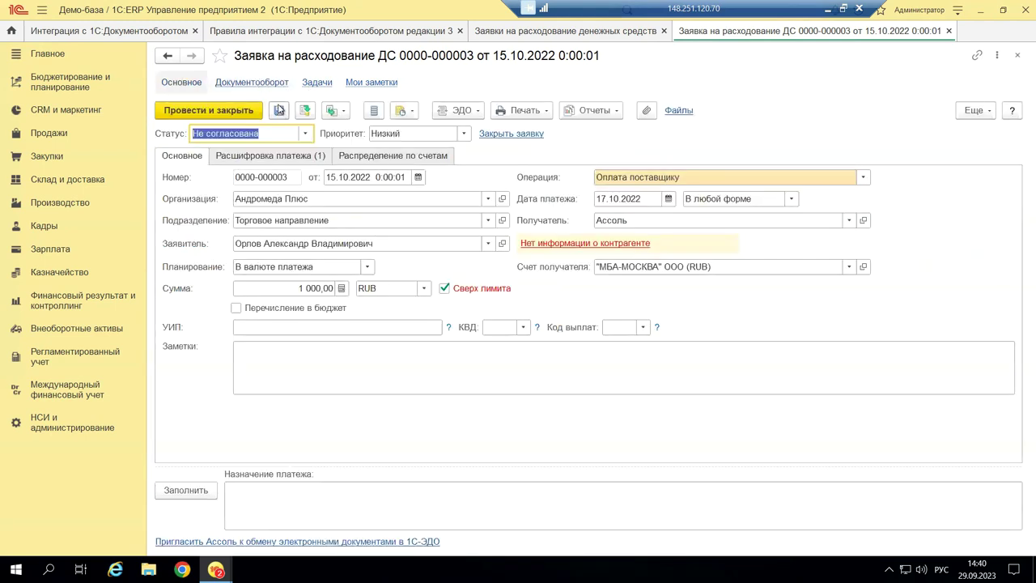
{"action": "left_click", "coordinate": [280, 109]}
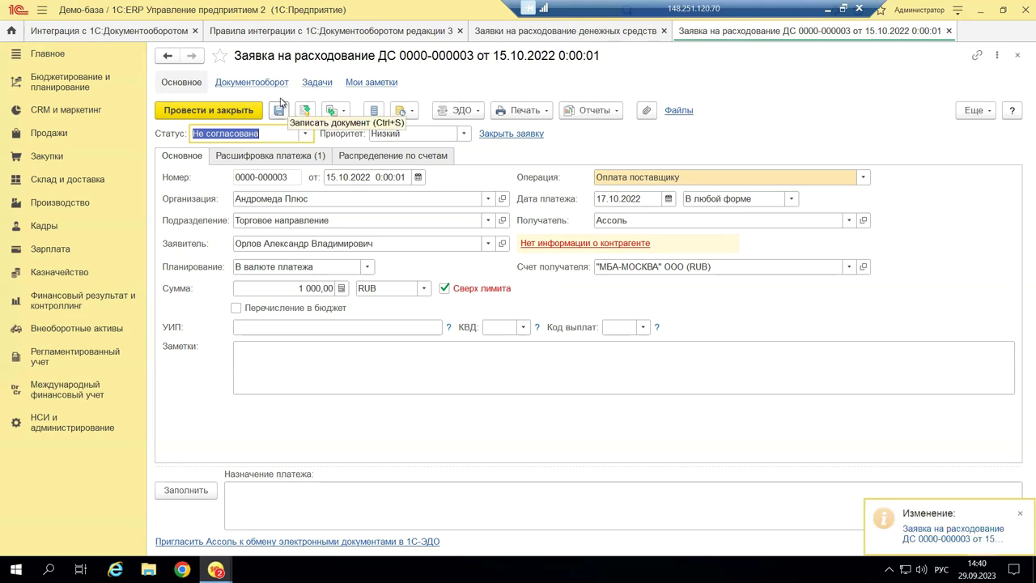
{"action": "left_click", "coordinate": [279, 86]}
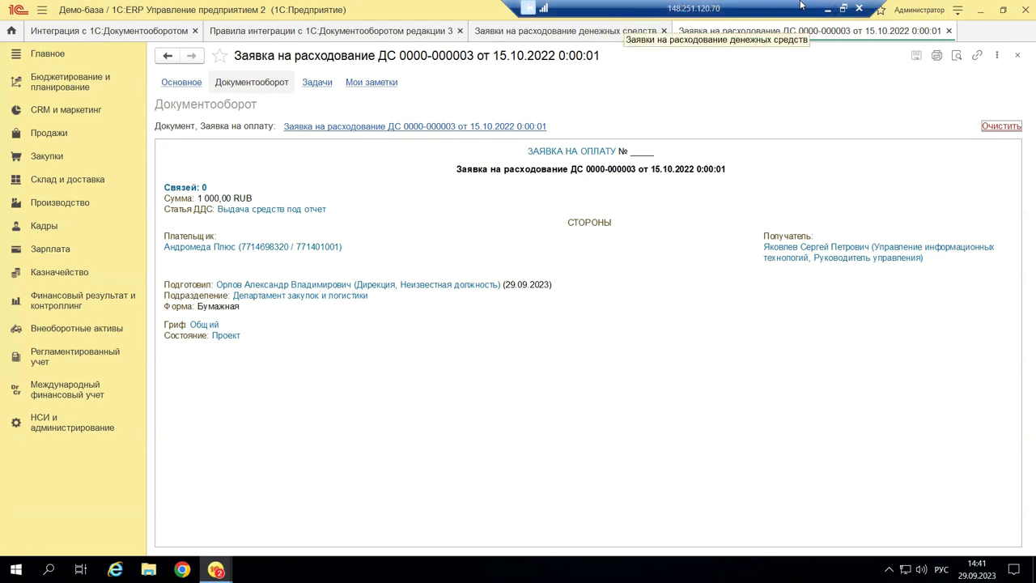
- Leave the remote session and switch to the PowerPoint presentation at the "Бесшовная интеграция" slide
{"action": "left_click", "coordinate": [826, 9]}
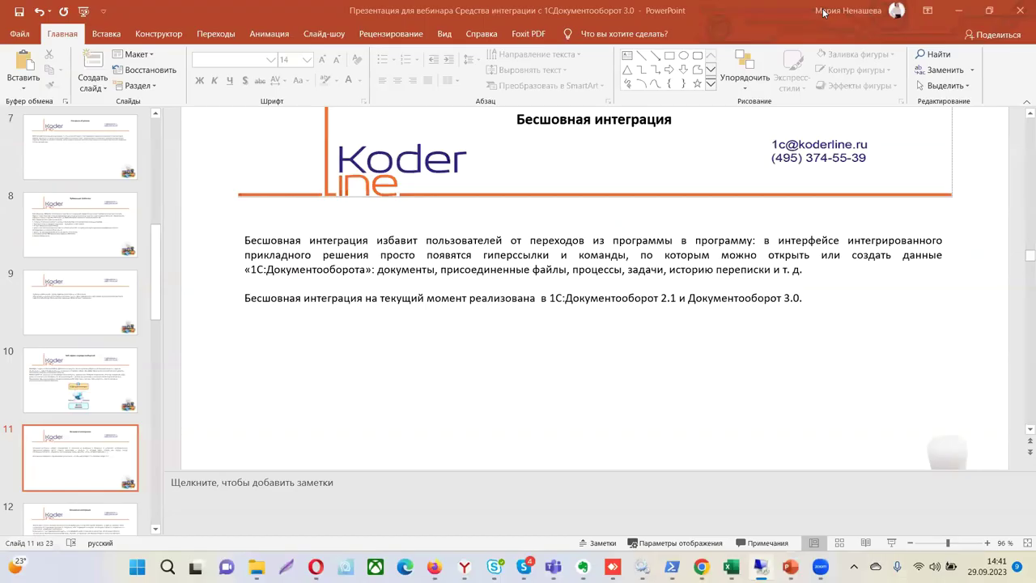